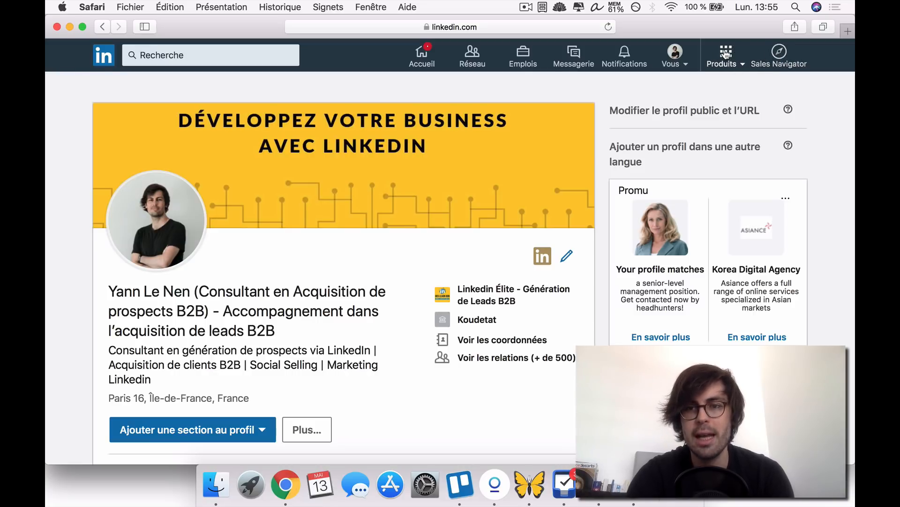
- Open the Faire de la publicité product from LinkedIn's other products to reach the campaign setup in Campaign Manager
left_click(736, 65)
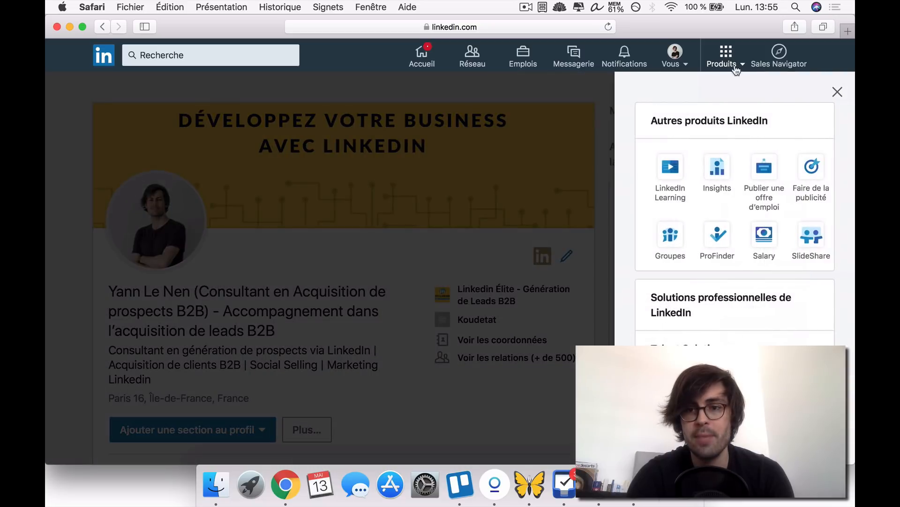
left_click(816, 173)
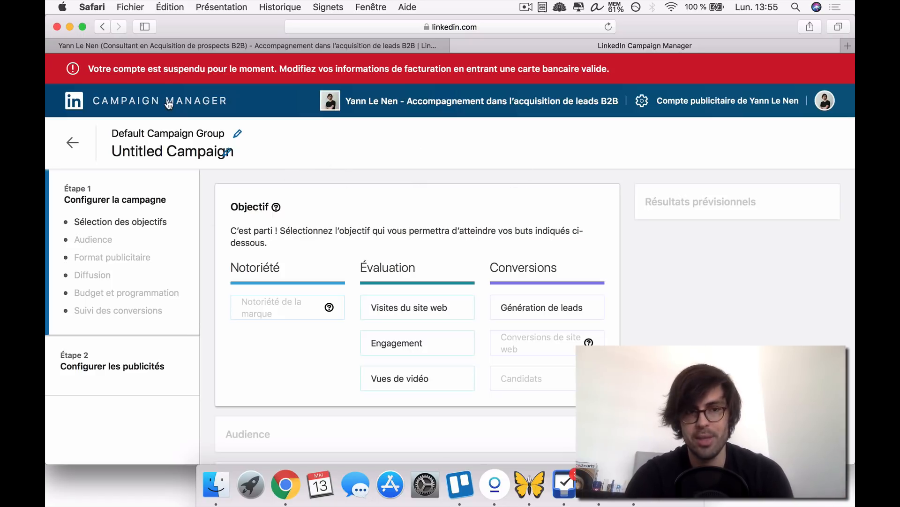
left_click_drag(88, 69, 516, 69)
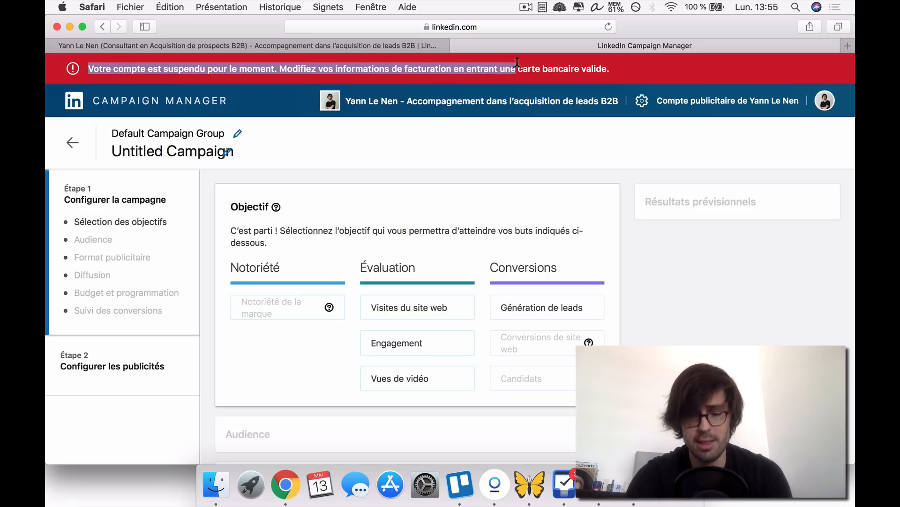
left_click(186, 66)
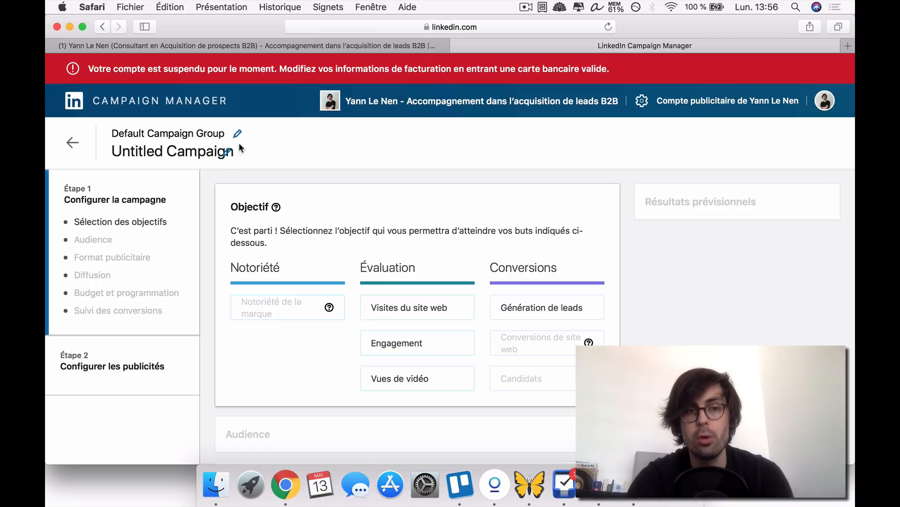
- Compare the available campaign objectives and choose Génération de leads under Conversions
scroll(237, 239, "down", 3)
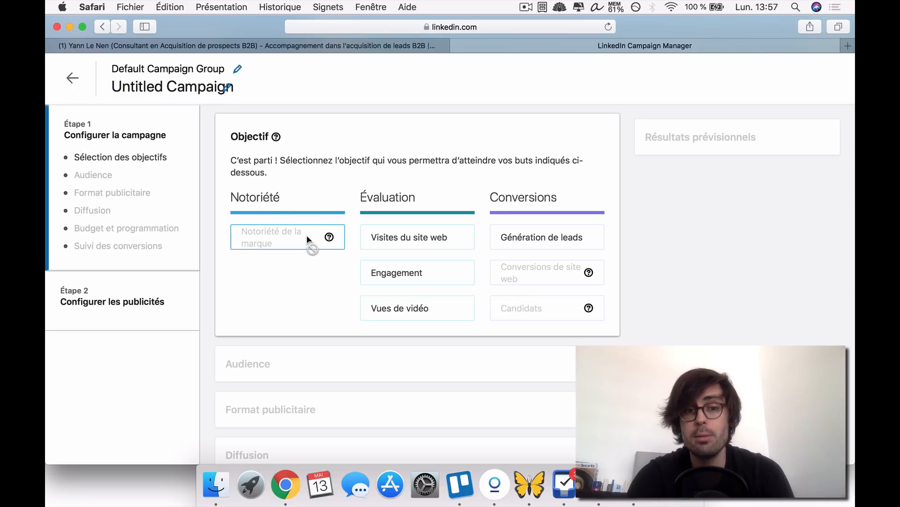
mouse_move(327, 237)
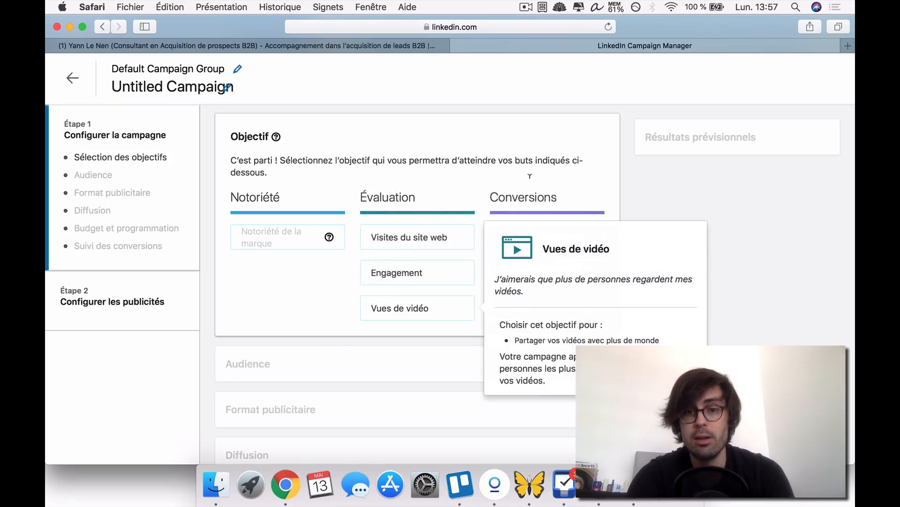
mouse_move(588, 273)
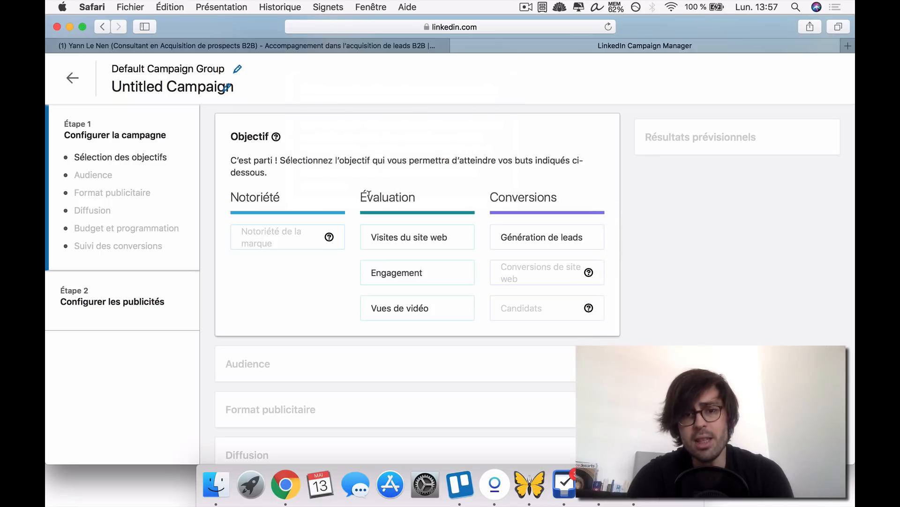
left_click_drag(364, 192, 420, 189)
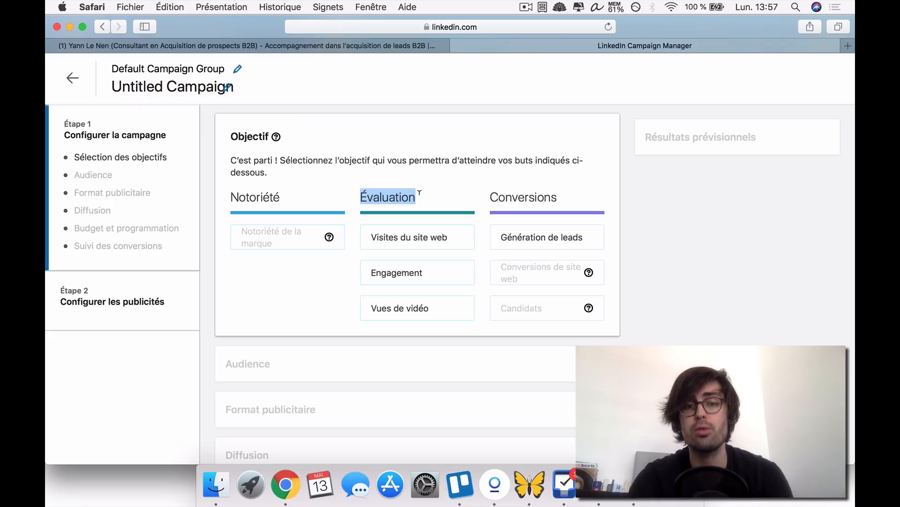
mouse_move(408, 249)
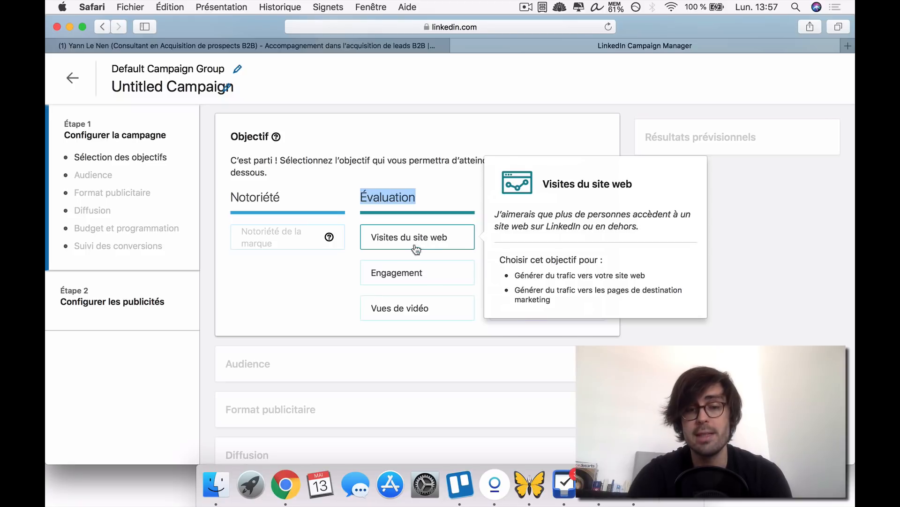
mouse_move(406, 270)
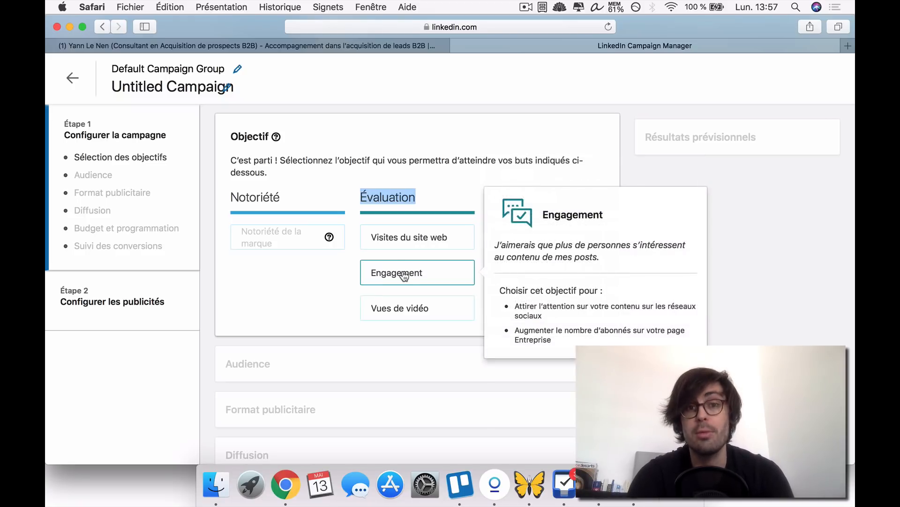
mouse_move(407, 312)
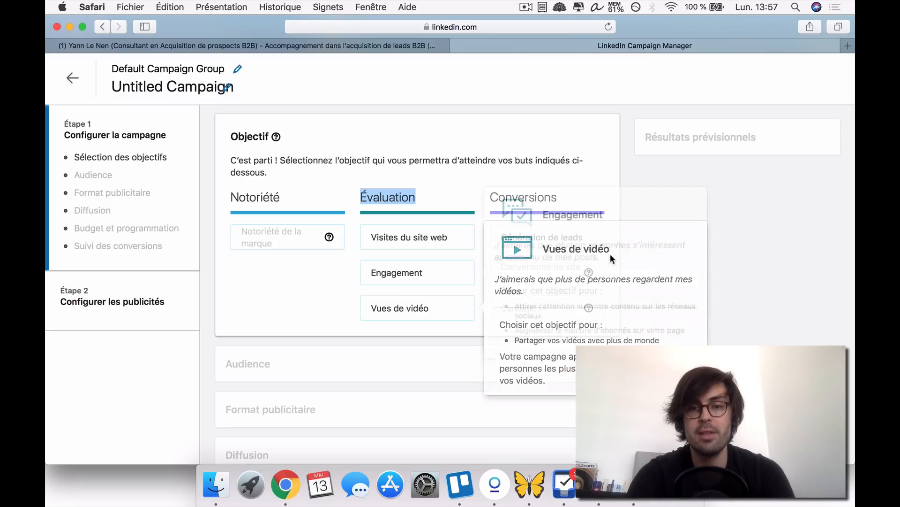
mouse_move(558, 240)
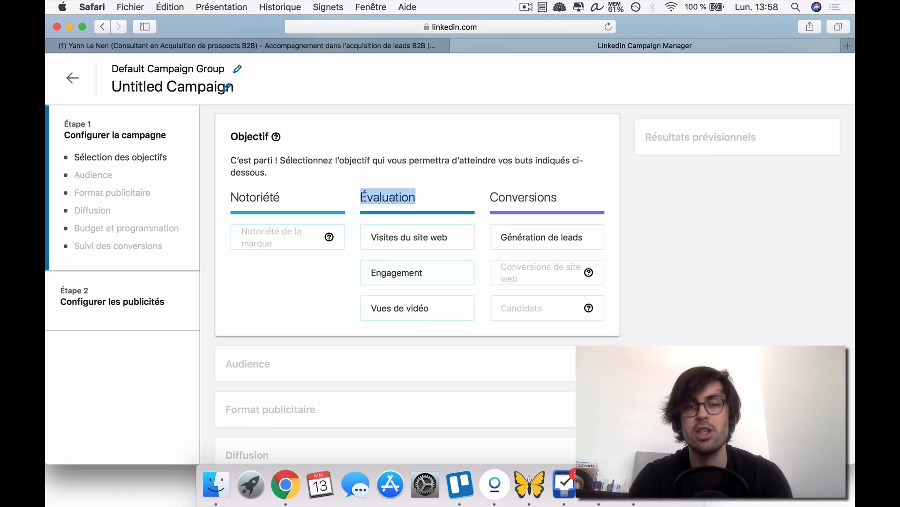
left_click(547, 237)
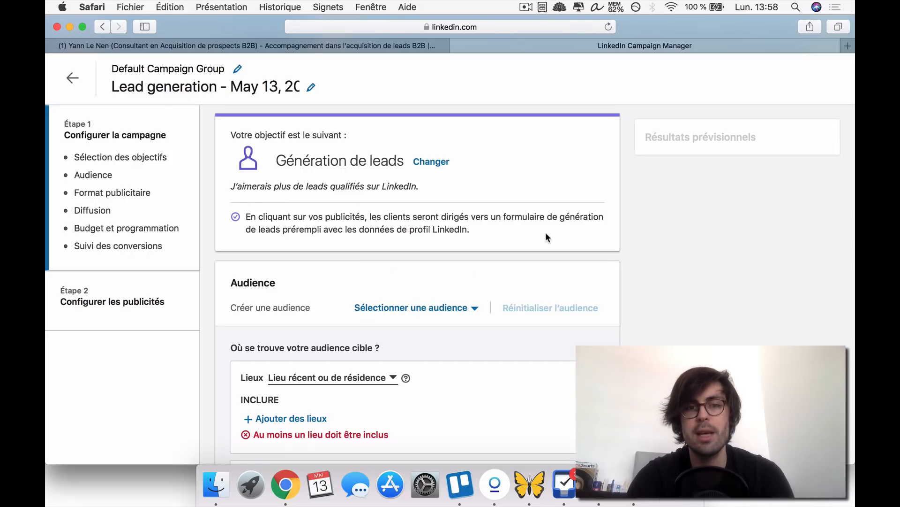
- Examine the predefined LinkedIn audiences available for the campaign without selecting one
scroll(676, 238, "down", 3)
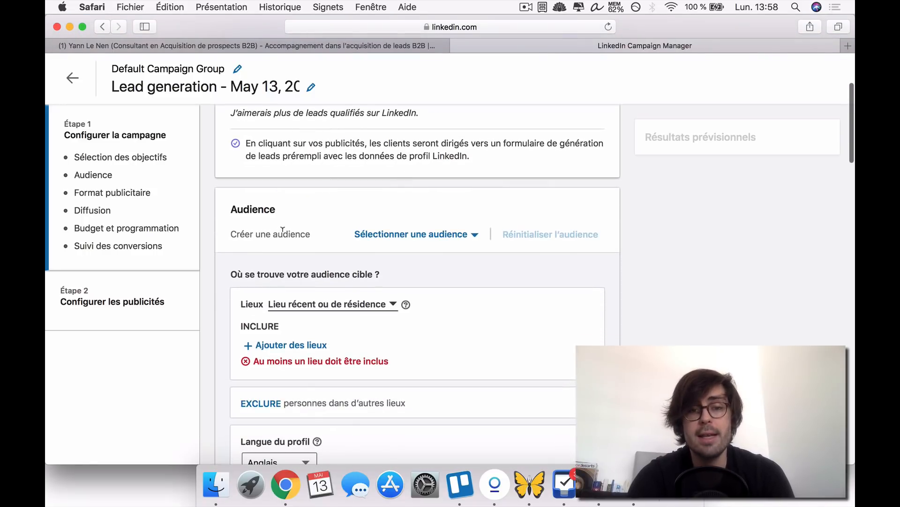
left_click(418, 238)
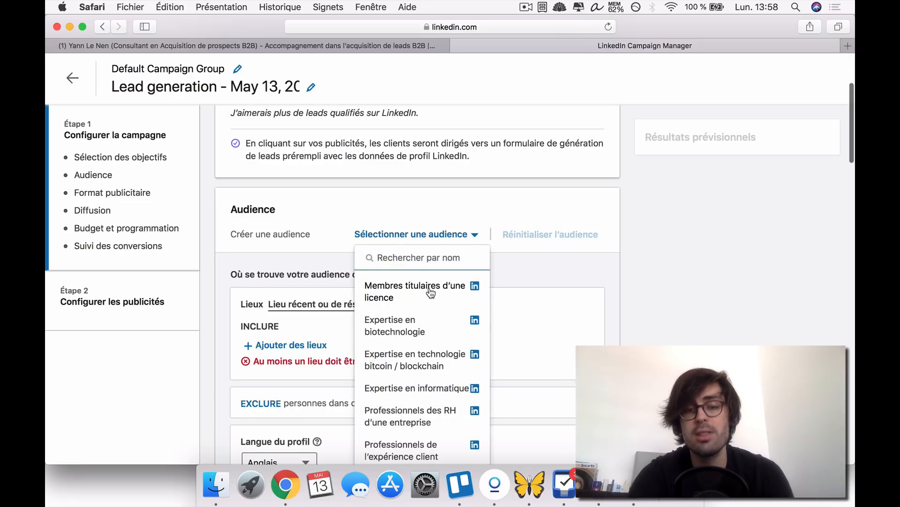
scroll(427, 329, "down", 10)
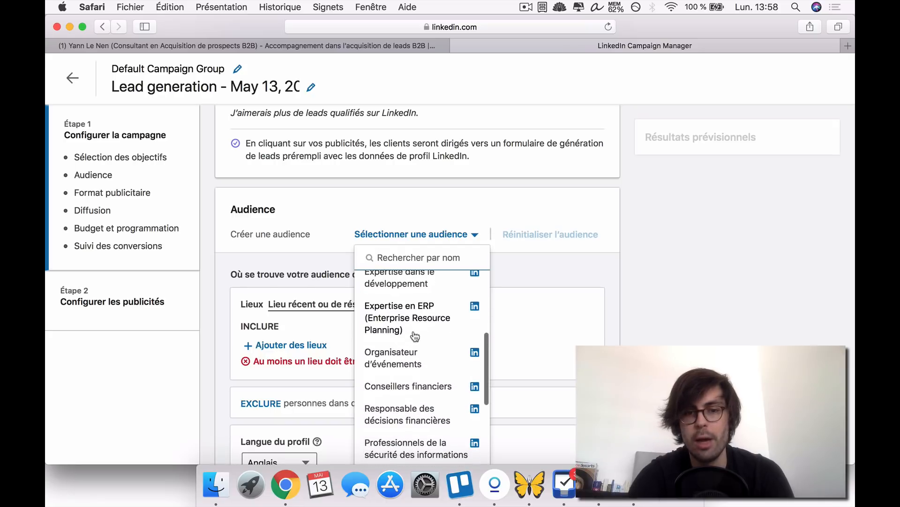
scroll(422, 336, "down", 3)
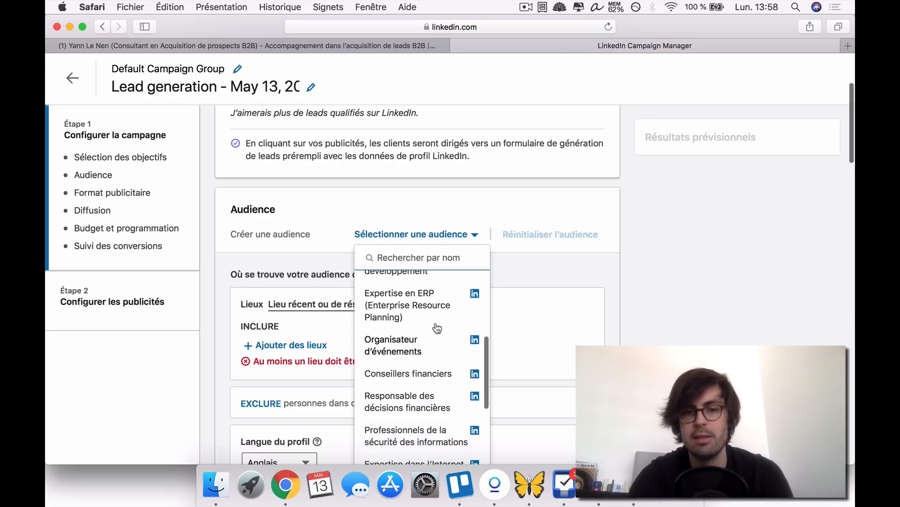
scroll(434, 353, "down", 15)
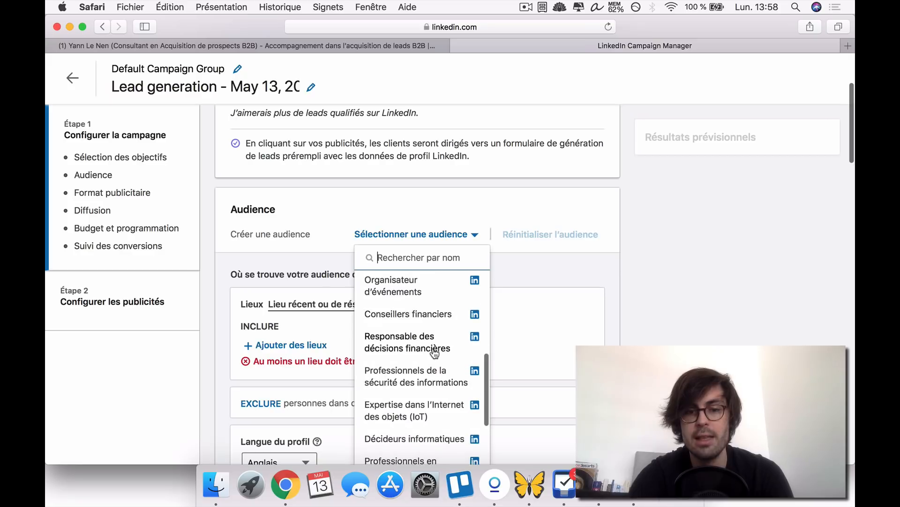
scroll(435, 354, "down", 3)
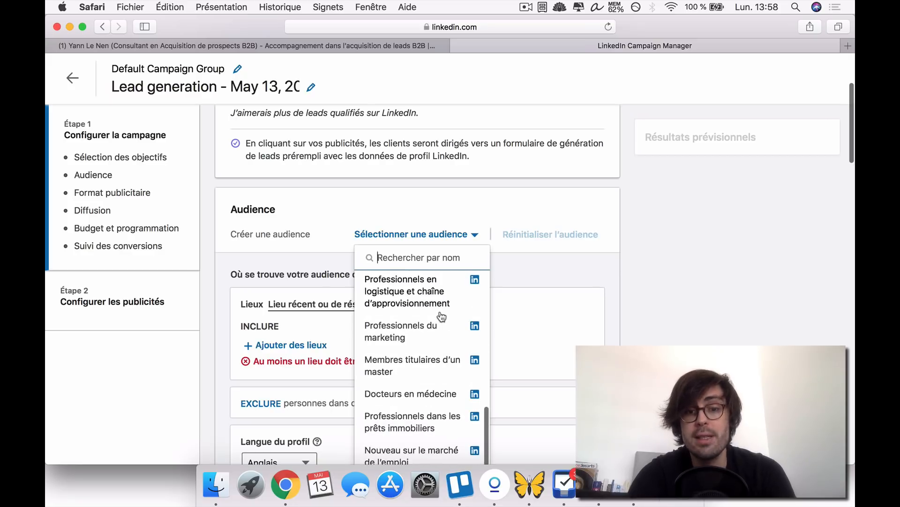
left_click(428, 204)
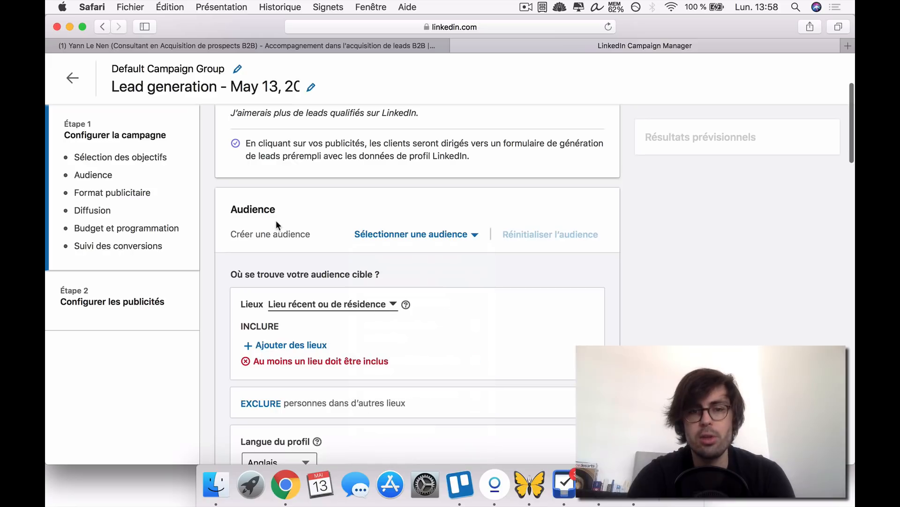
left_click(398, 237)
scroll(435, 332, "up", 10)
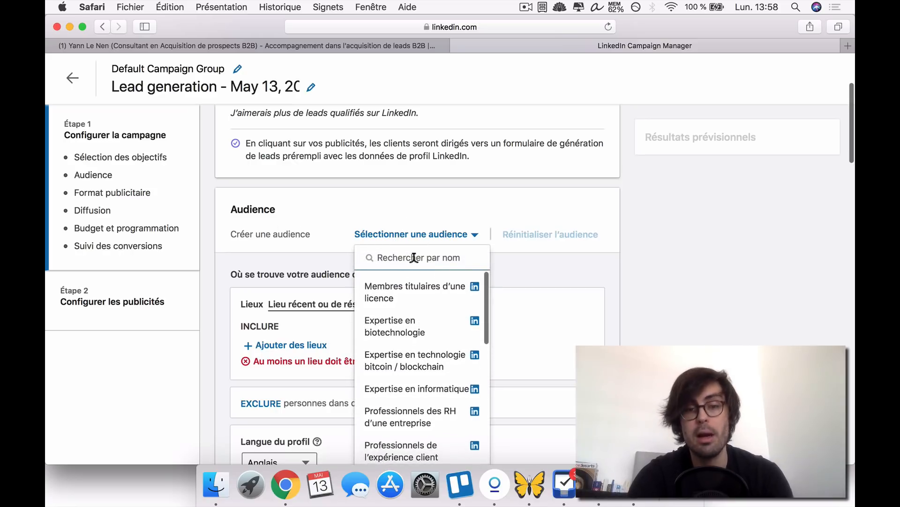
left_click(387, 204)
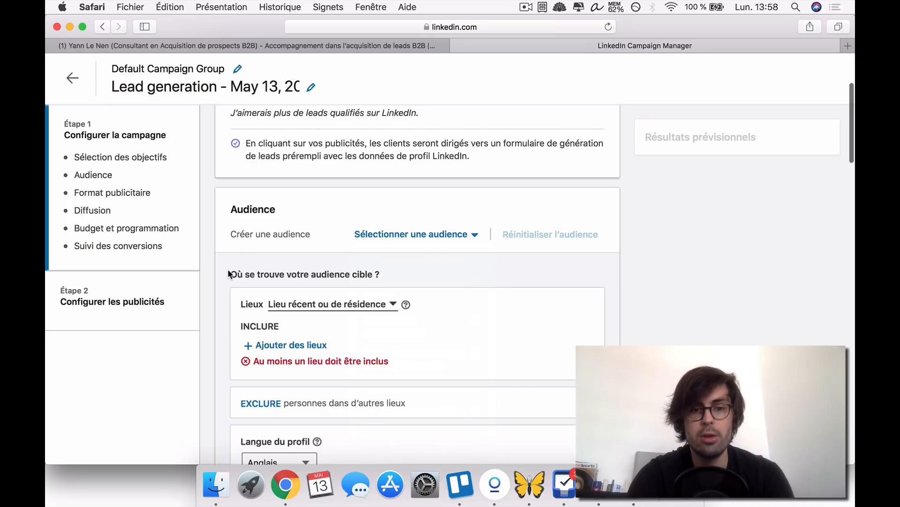
- Set the audience's location criterion to Lieu de résidence
scroll(229, 274, "down", 2)
scroll(332, 240, "down", 1)
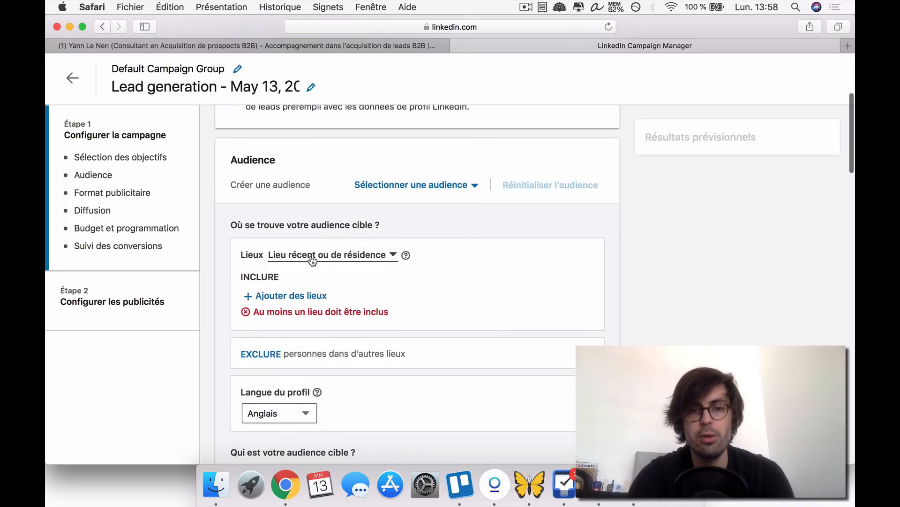
left_click(313, 257)
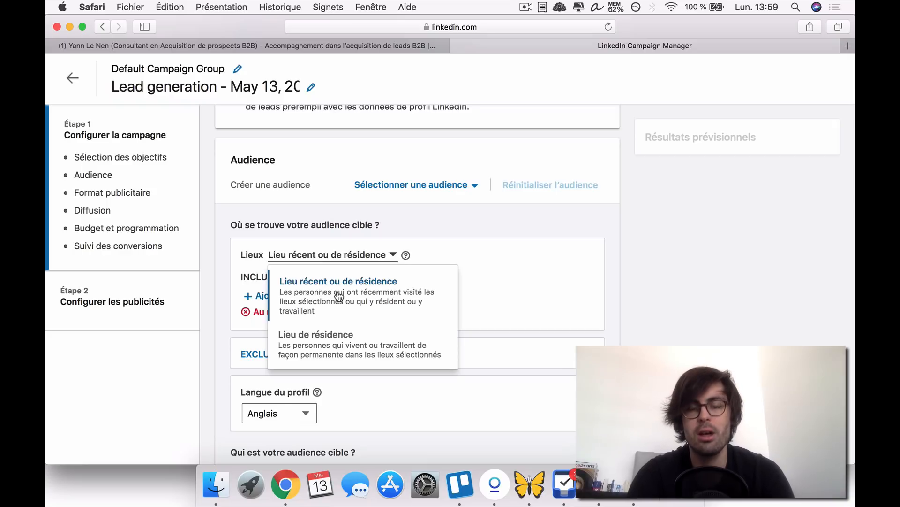
left_click(328, 349)
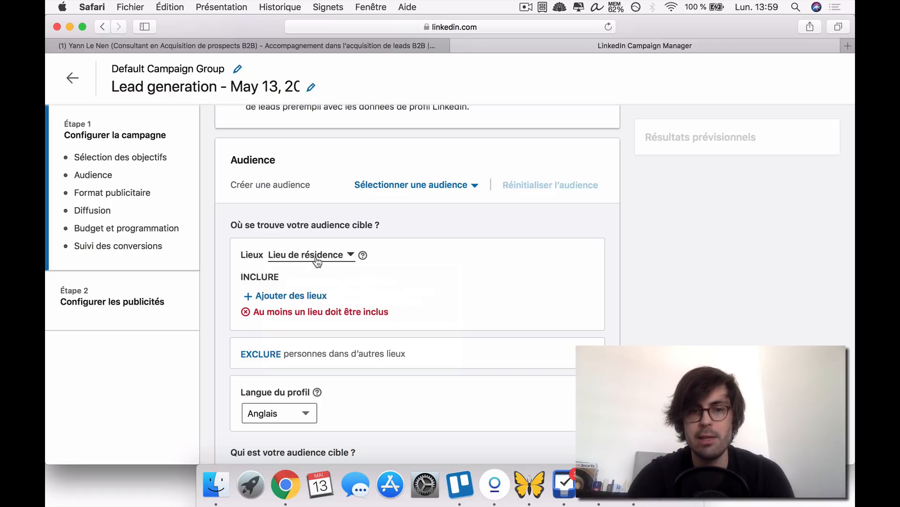
- Search the target locations for "france" and include the whole country of France in the audience
left_click(282, 296)
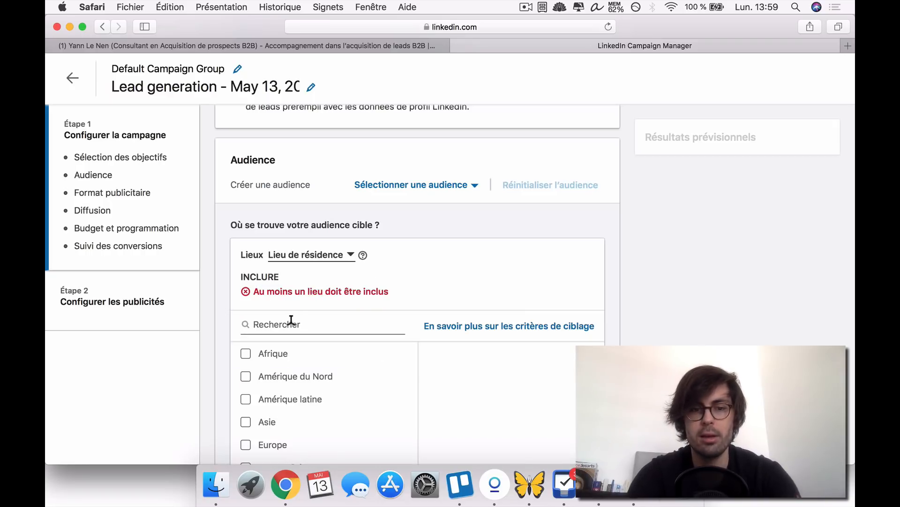
type("fra")
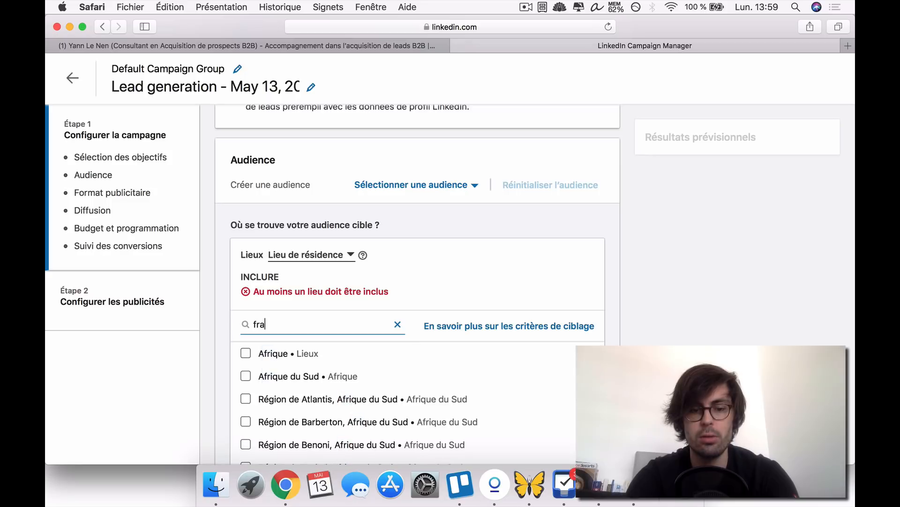
type("nce")
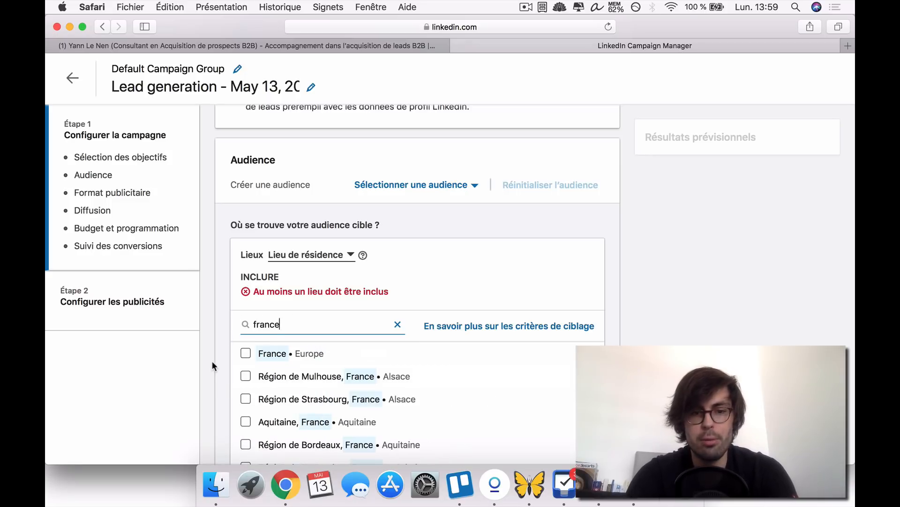
scroll(212, 361, "down", 2)
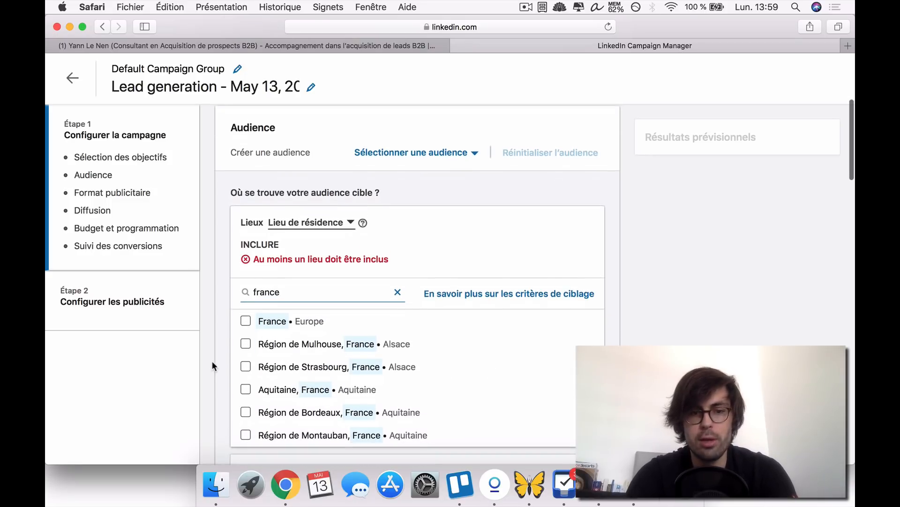
scroll(295, 373, "down", 3)
scroll(297, 373, "down", 3)
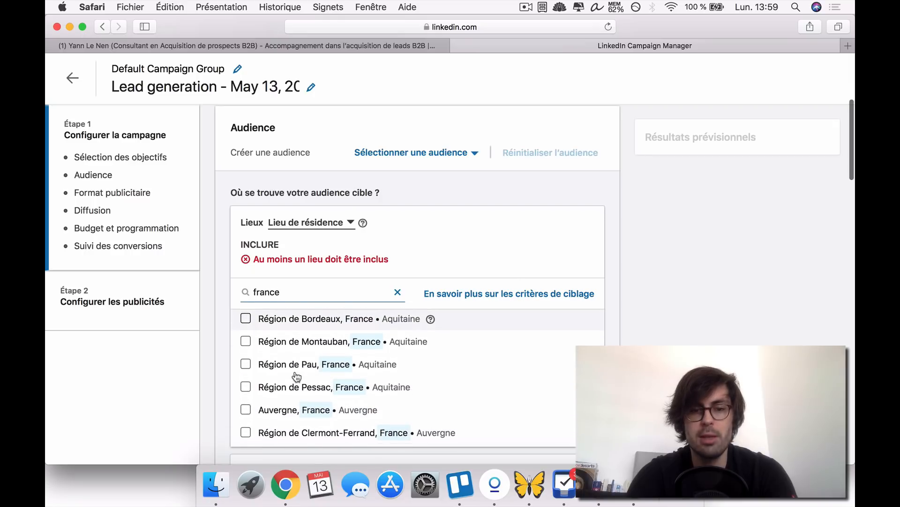
scroll(286, 358, "up", 3)
left_click(243, 289)
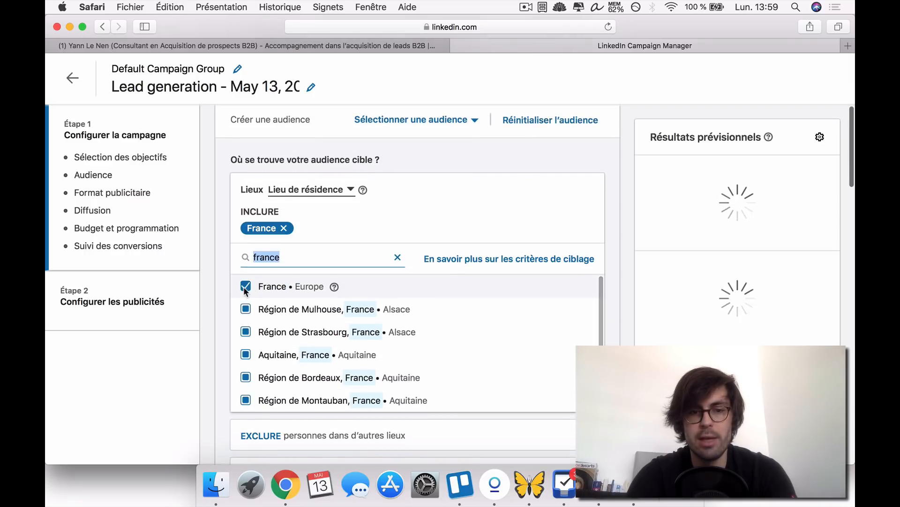
- Search the target locations for "belgique" and add the whole country of Belgique to the included locations
left_click(396, 258)
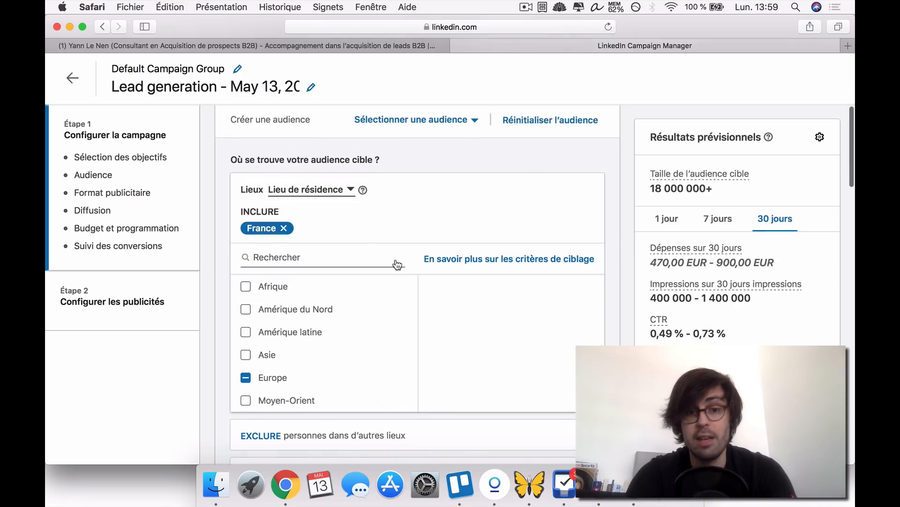
type("belg")
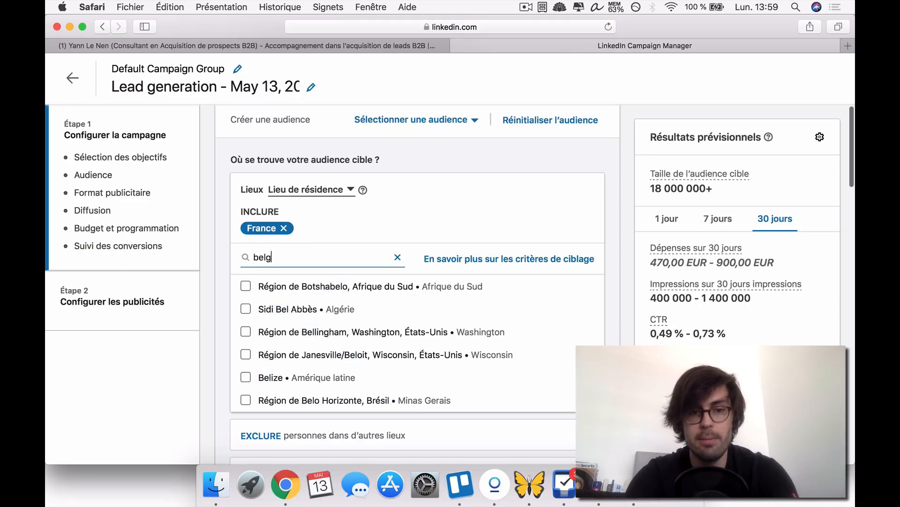
type("ique")
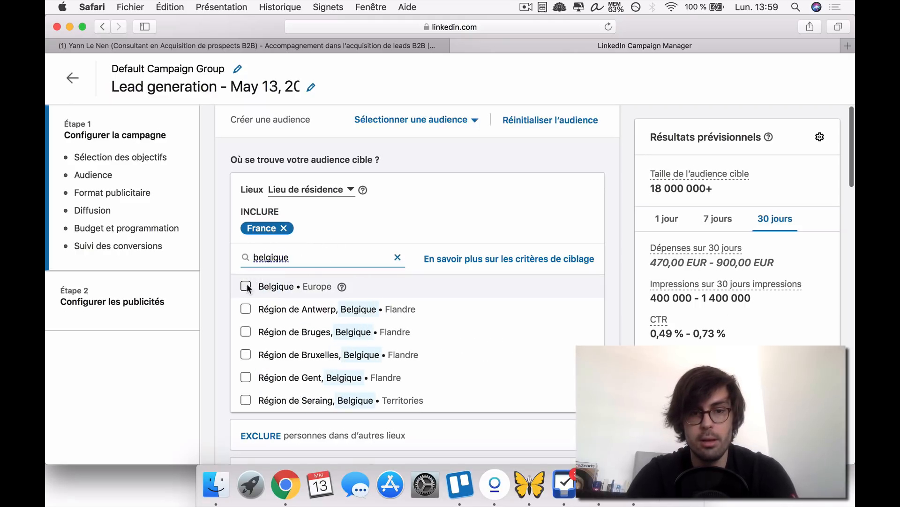
left_click(314, 280)
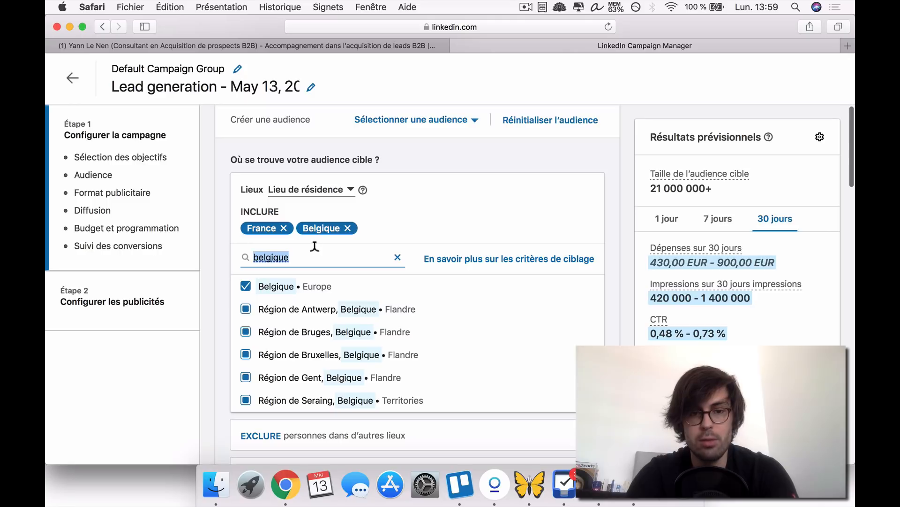
- Search the target locations for "suisse" and add the whole country of Suisse to the included locations
type("suisse")
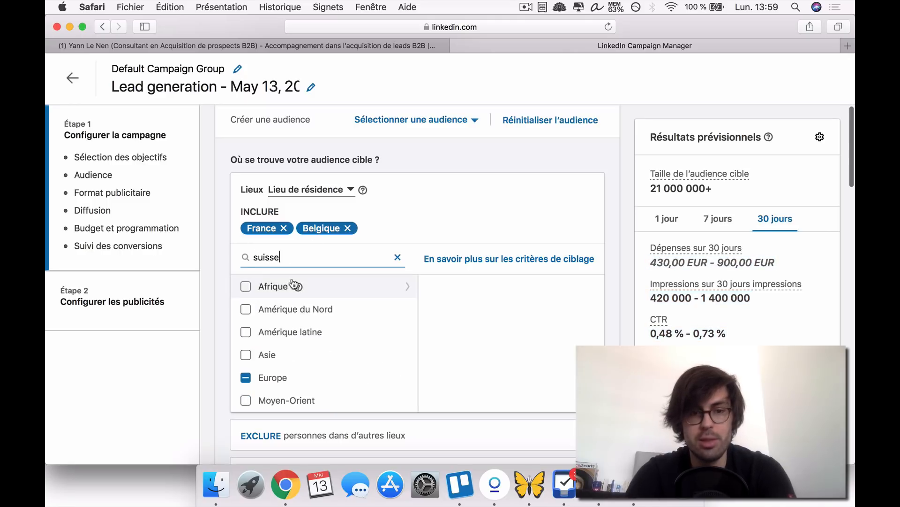
left_click(246, 286)
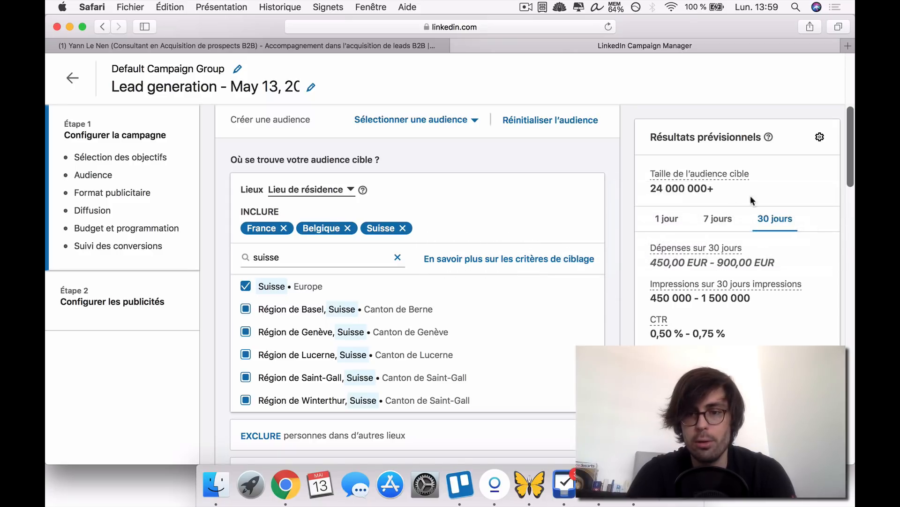
- Switch the forecast results to the 7-day period and review the estimates alongside the audience's location settings
left_click(718, 219)
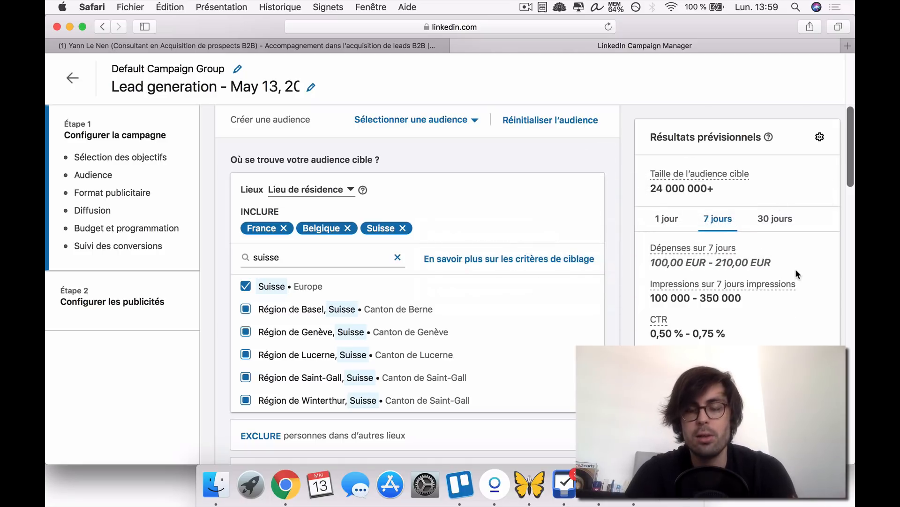
scroll(629, 337, "down", 3)
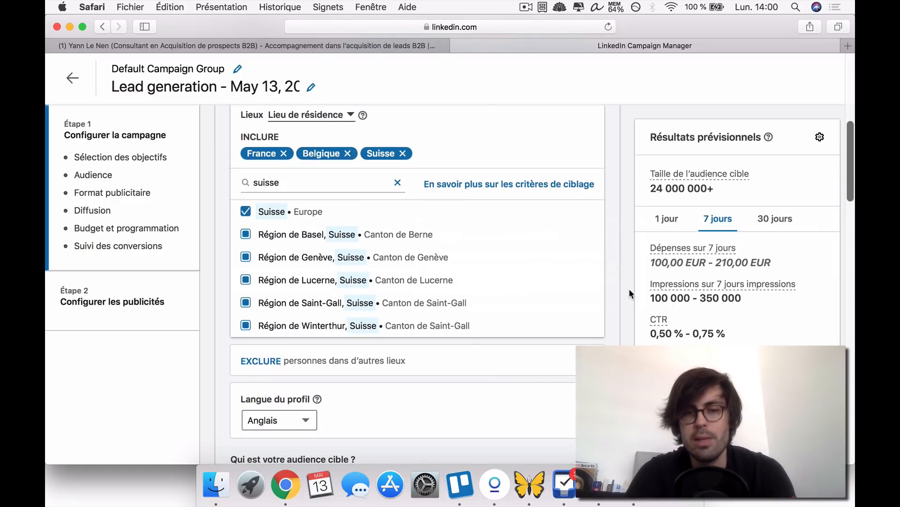
scroll(629, 289, "down", 1)
scroll(629, 288, "up", 1)
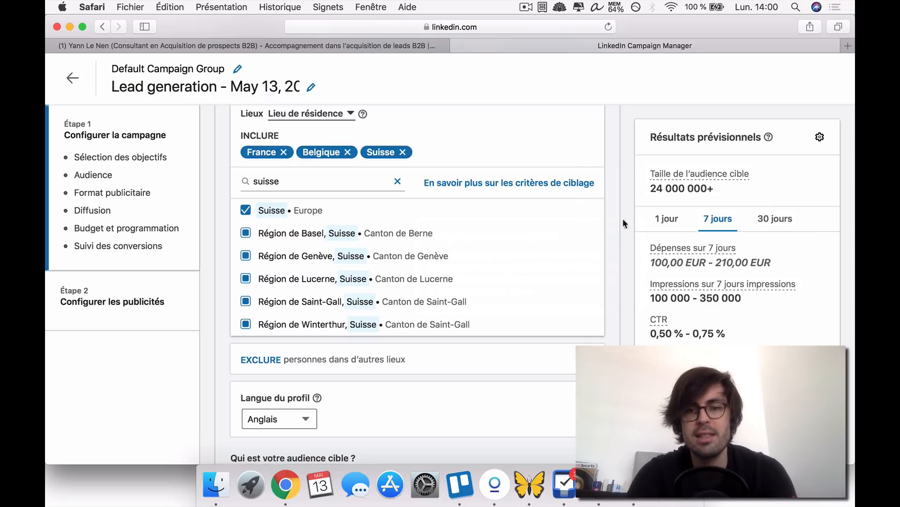
scroll(620, 230, "up", 2)
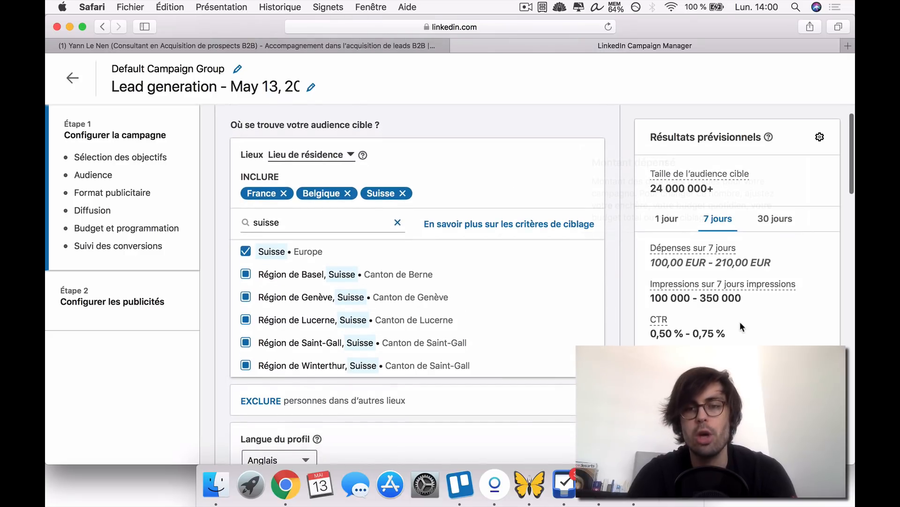
scroll(619, 297, "down", 1)
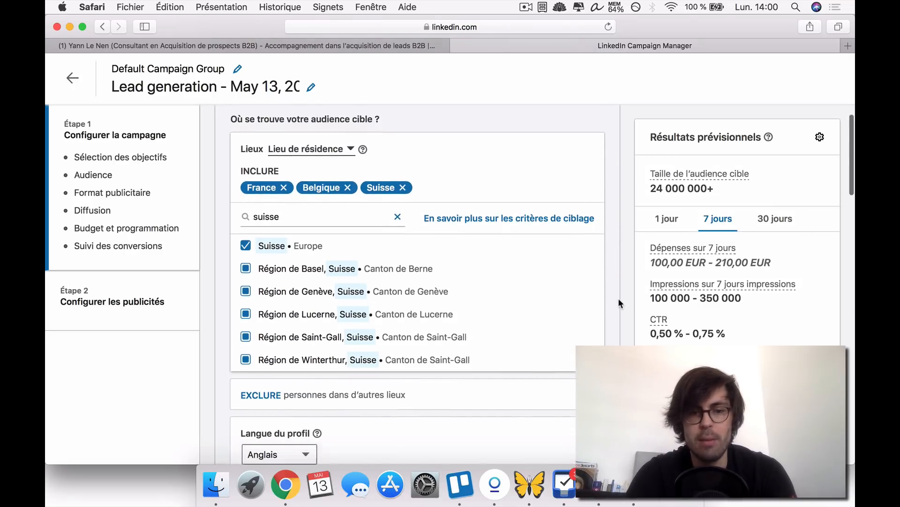
- Open the location exclusion options and remove France, Belgique and Suisse from the included locations
left_click(256, 396)
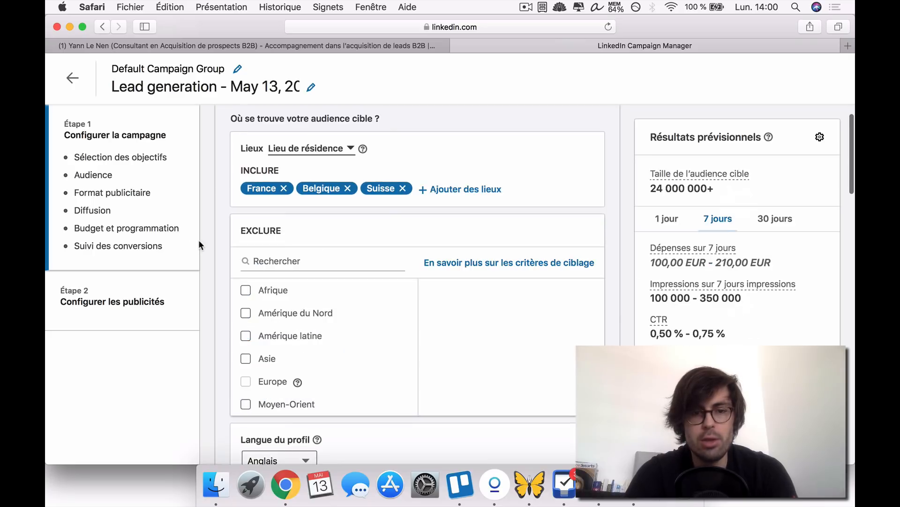
scroll(224, 244, "up", 2)
left_click(284, 227)
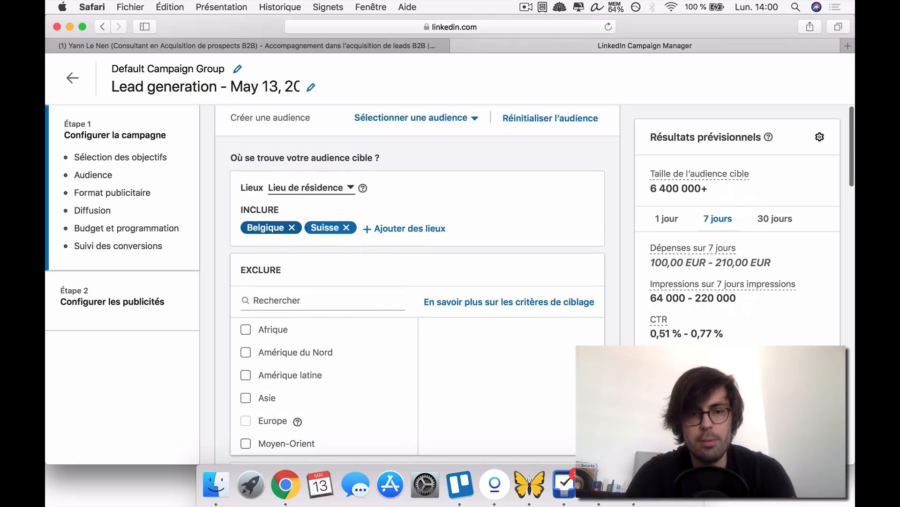
left_click(292, 228)
left_click(282, 228)
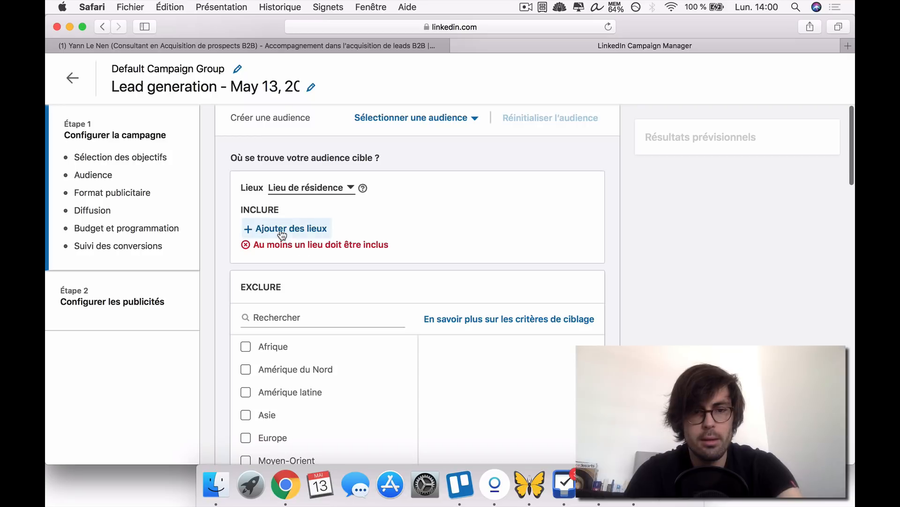
- Search the target locations for "europe" and include Europe as a whole in the audience
left_click(280, 228)
left_click(276, 251)
type("e")
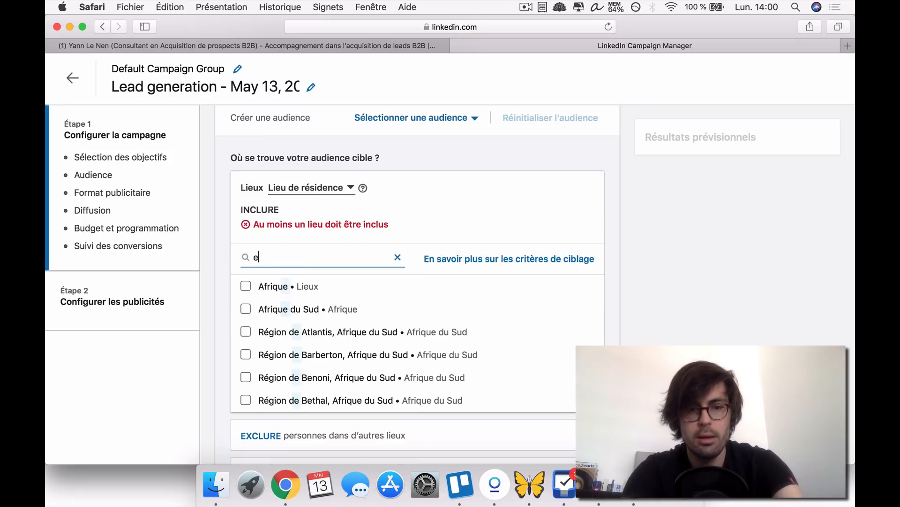
type("urope")
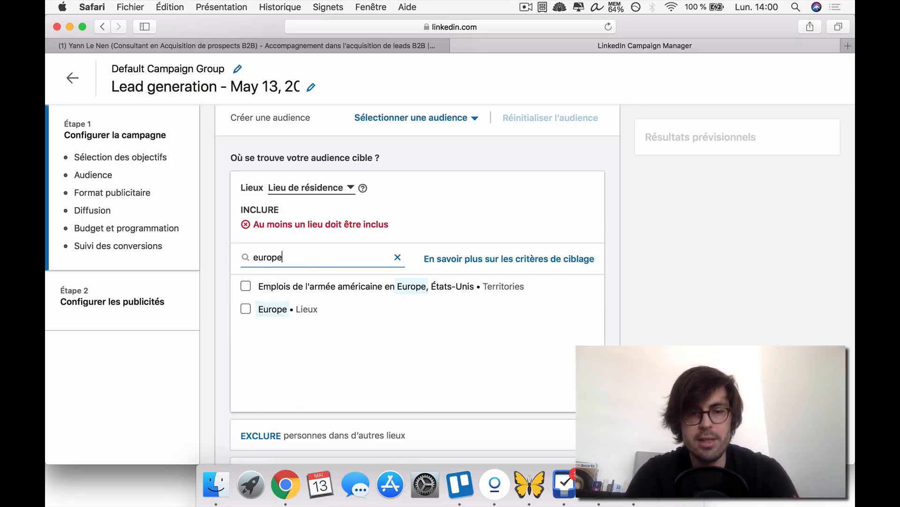
left_click(245, 307)
- Search the excluded locations for "france" and exclude the whole country of France from the audience
scroll(217, 308, "down", 3)
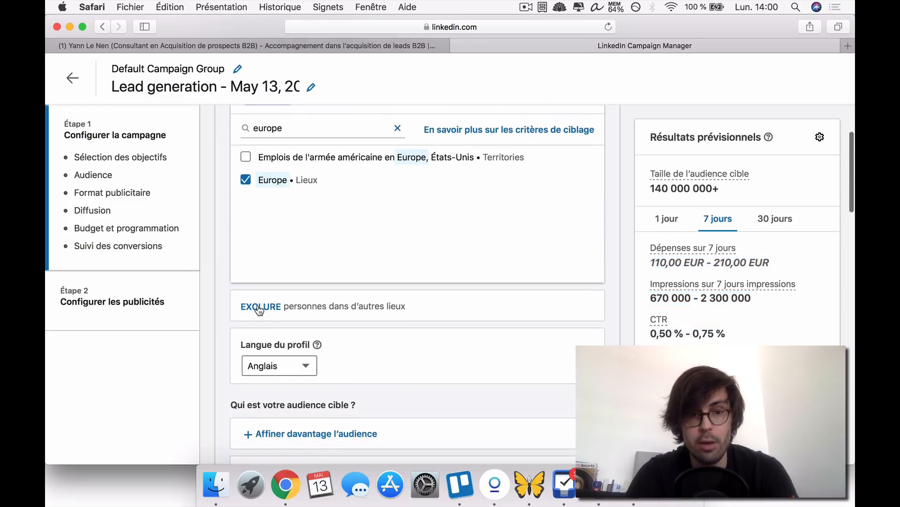
left_click(256, 307)
left_click(261, 174)
type("f")
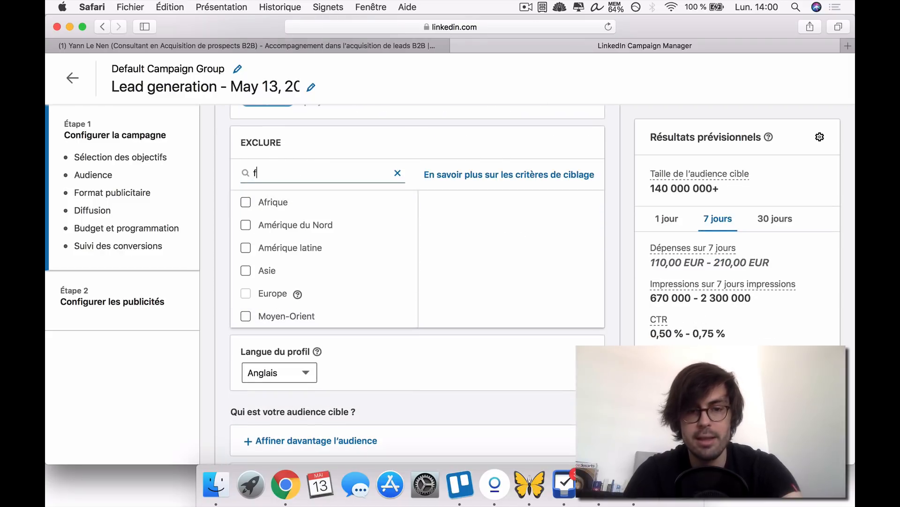
type("ran")
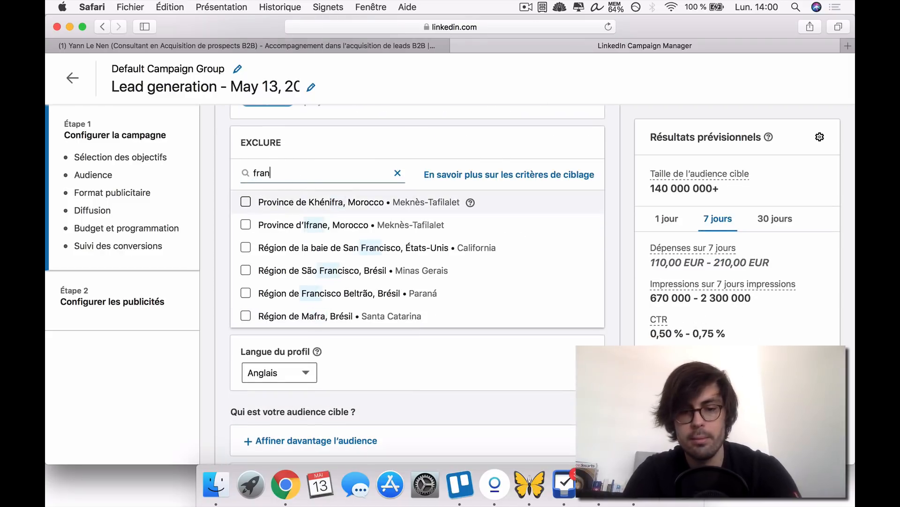
type("ce")
left_click(246, 201)
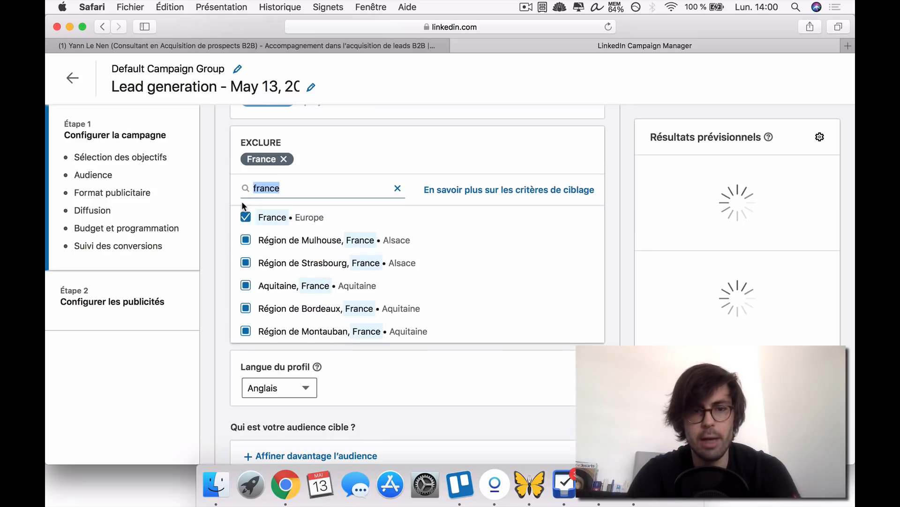
left_click(216, 223)
- Remove France from the excluded locations and Europe from the included locations
scroll(215, 223, "up", 5)
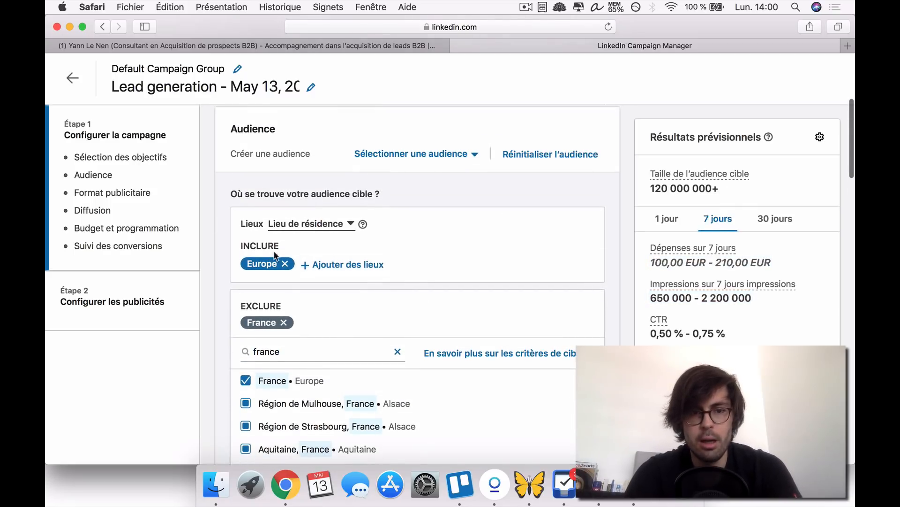
left_click(284, 322)
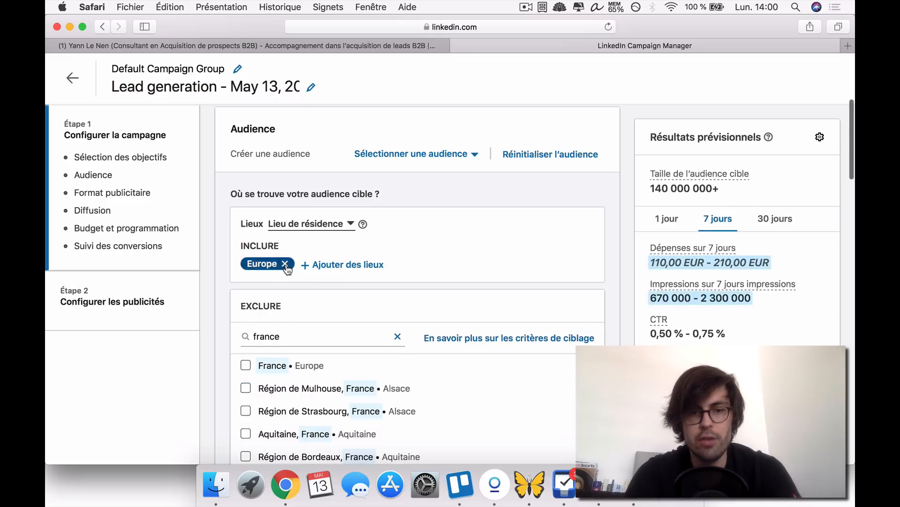
left_click(285, 264)
- Search the locations to include for "france" and add the whole country of France back to the audience
left_click(270, 264)
left_click(261, 291)
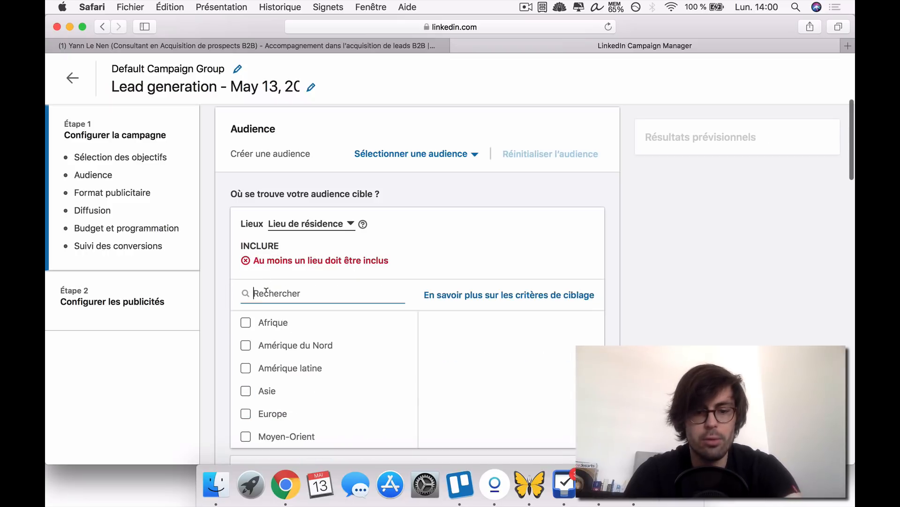
type("france")
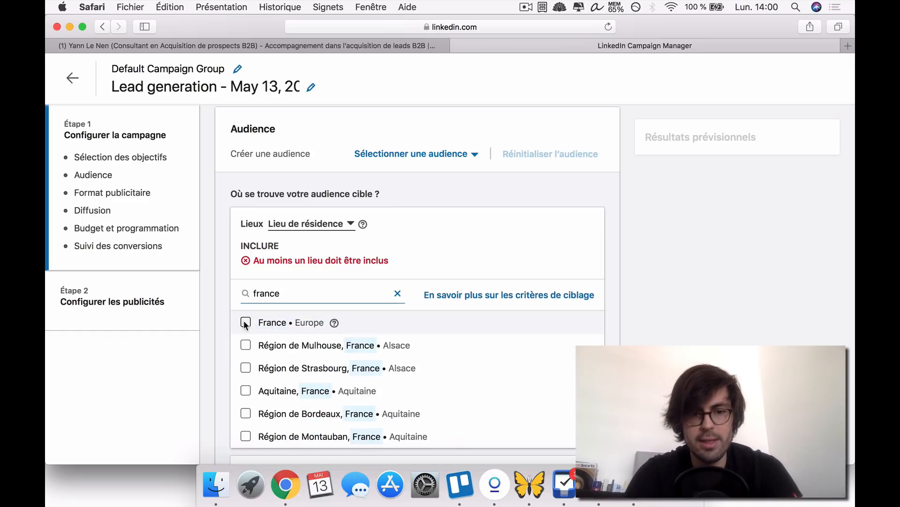
left_click(246, 323)
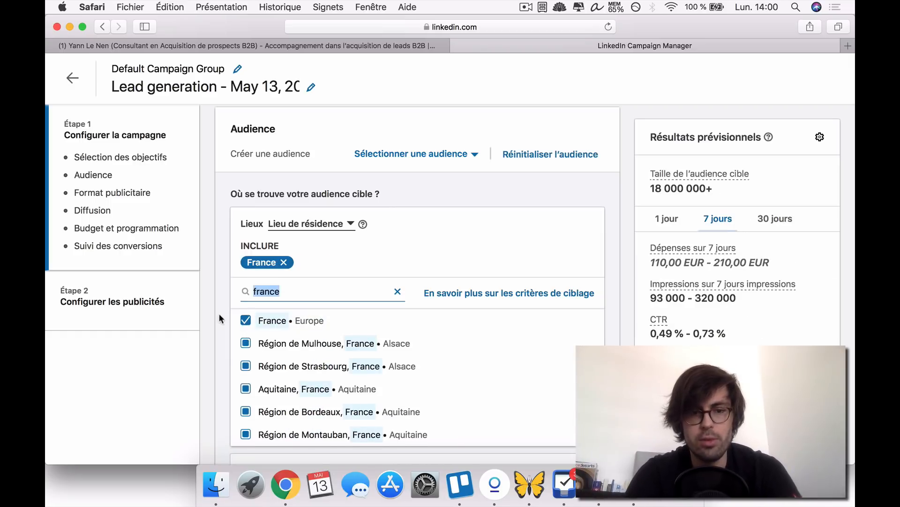
- Set the audience's profile language to Français
scroll(216, 312, "down", 5)
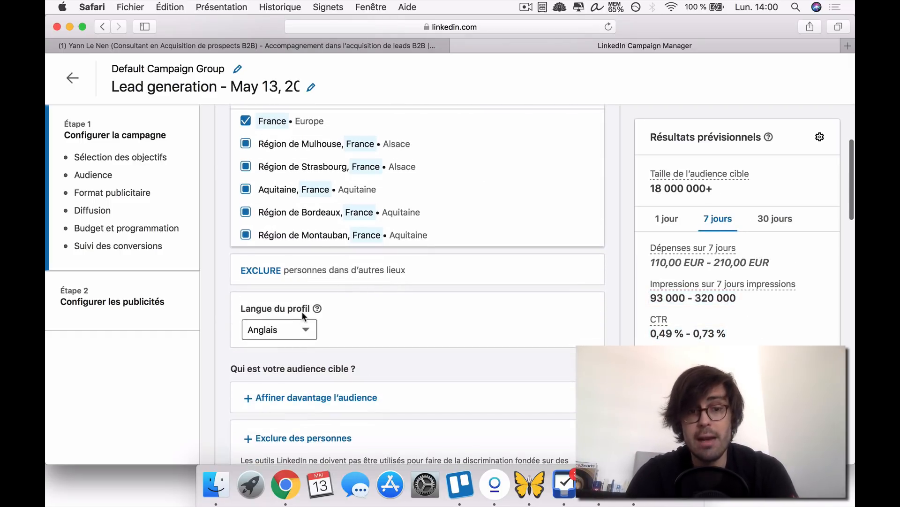
left_click(286, 326)
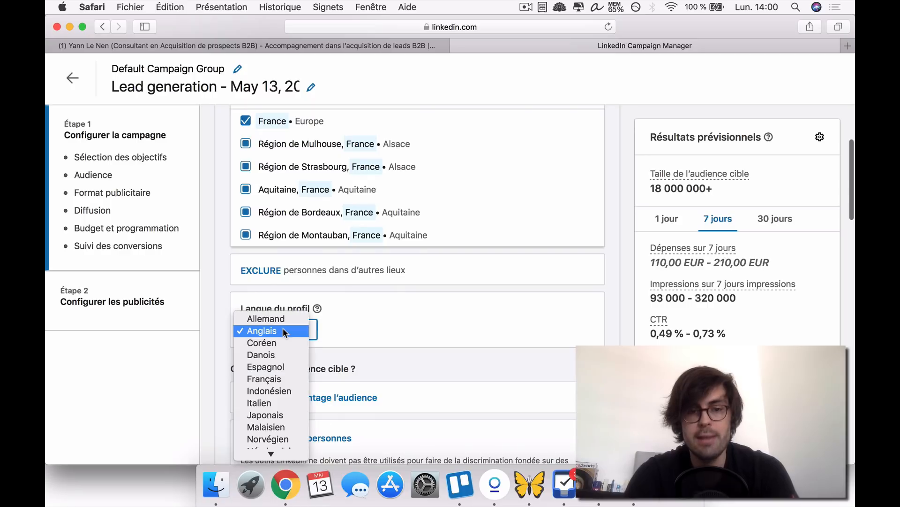
left_click(269, 376)
scroll(355, 330, "up", 3)
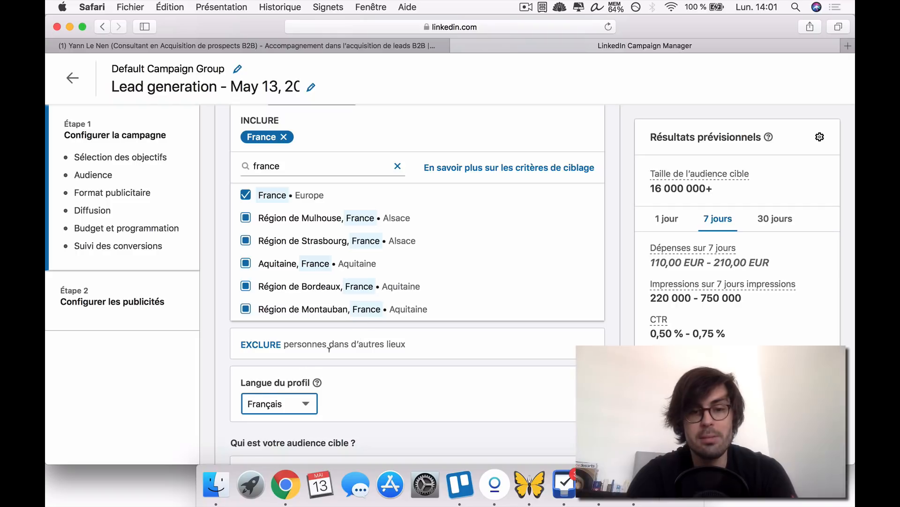
- Look through the available profile languages, keeping Français selected
left_click(261, 403)
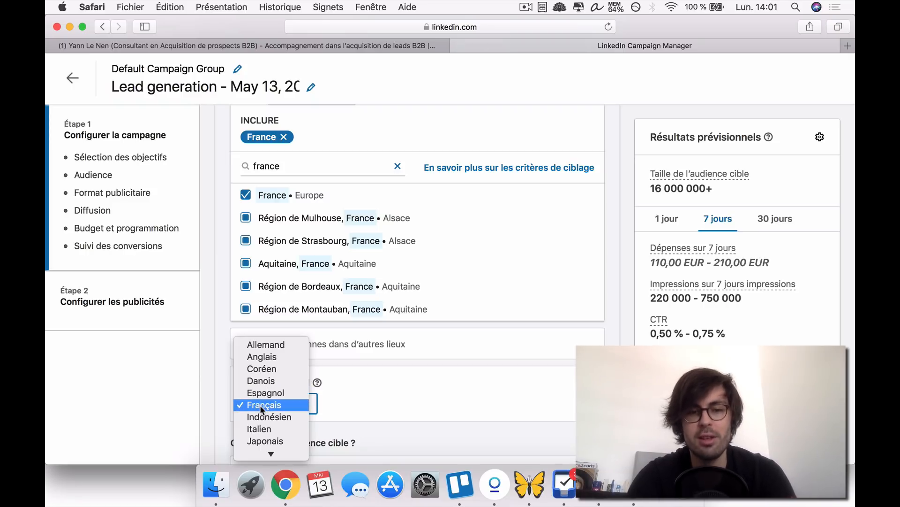
left_click(260, 404)
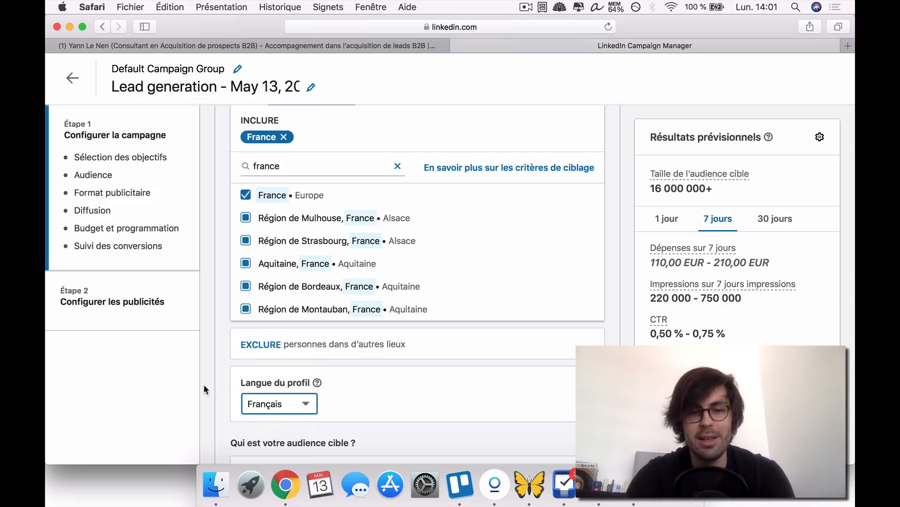
scroll(263, 384, "down", 2)
left_click(307, 362)
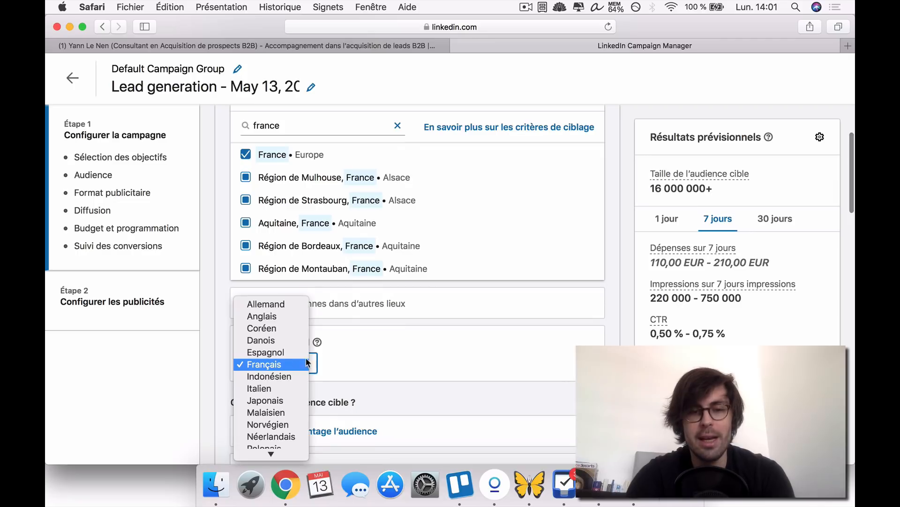
left_click(372, 356)
- Open the audience refinement criteria and browse the company industries listed under Société, Secteurs d'activité de l'entreprise
scroll(220, 350, "down", 3)
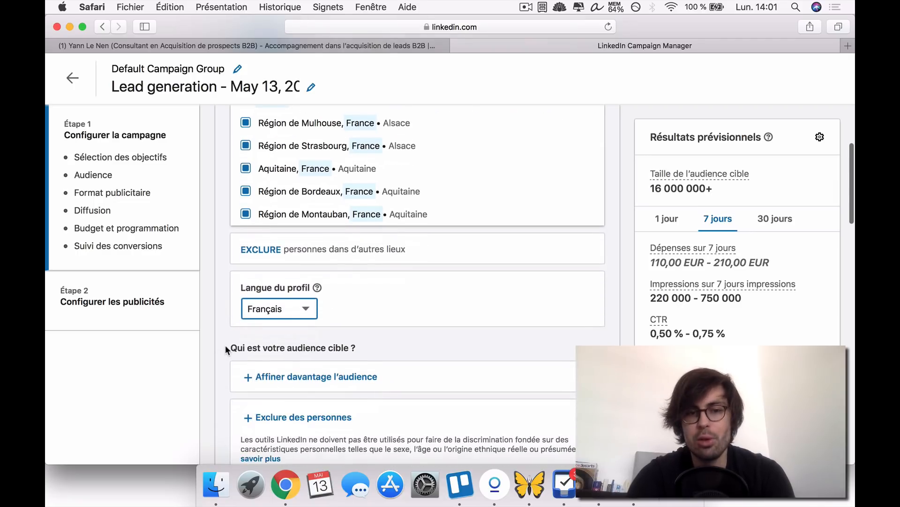
scroll(230, 297, "down", 2)
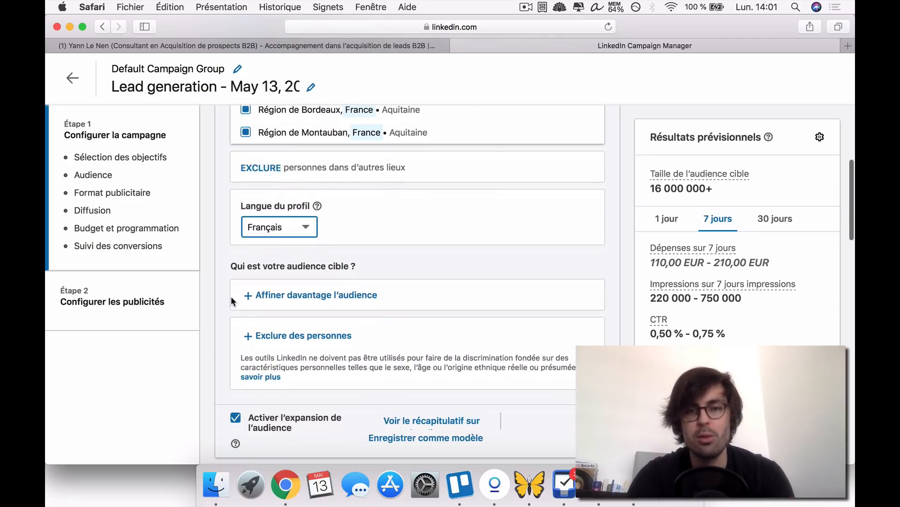
scroll(231, 297, "down", 2)
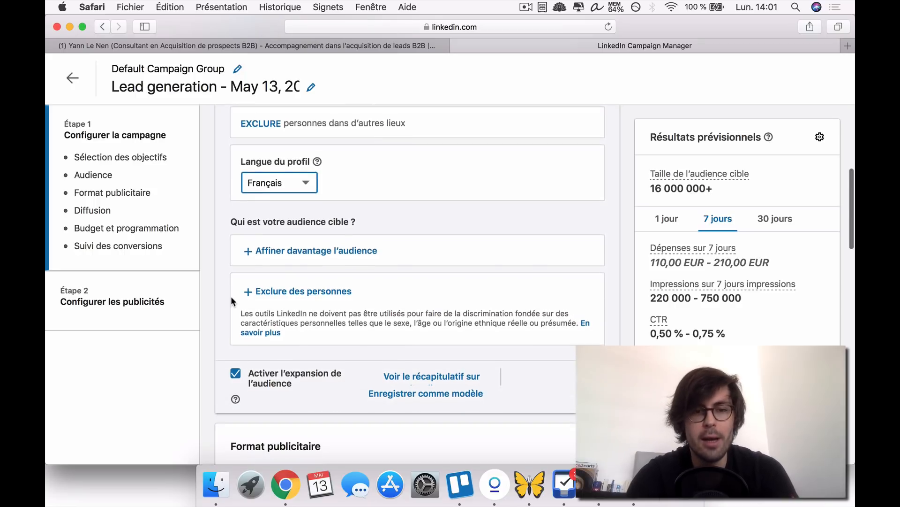
left_click(306, 252)
scroll(359, 256, "up", 3)
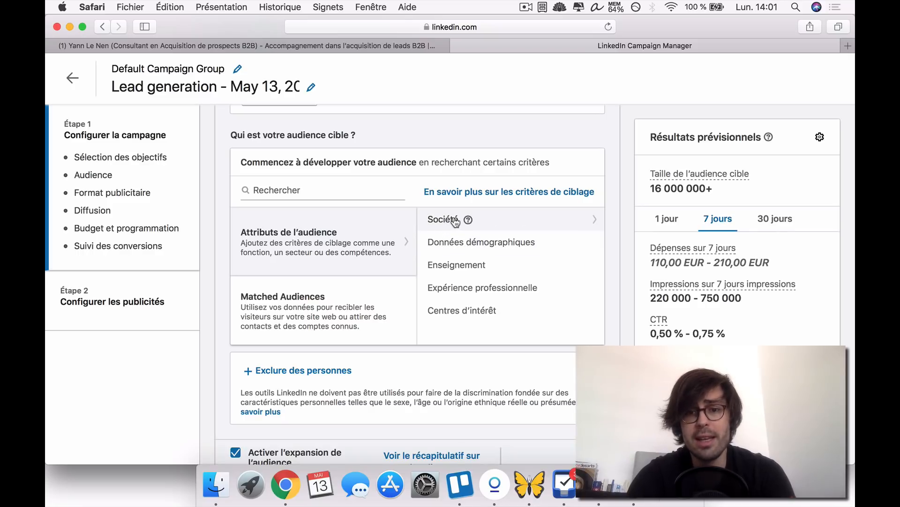
left_click(439, 218)
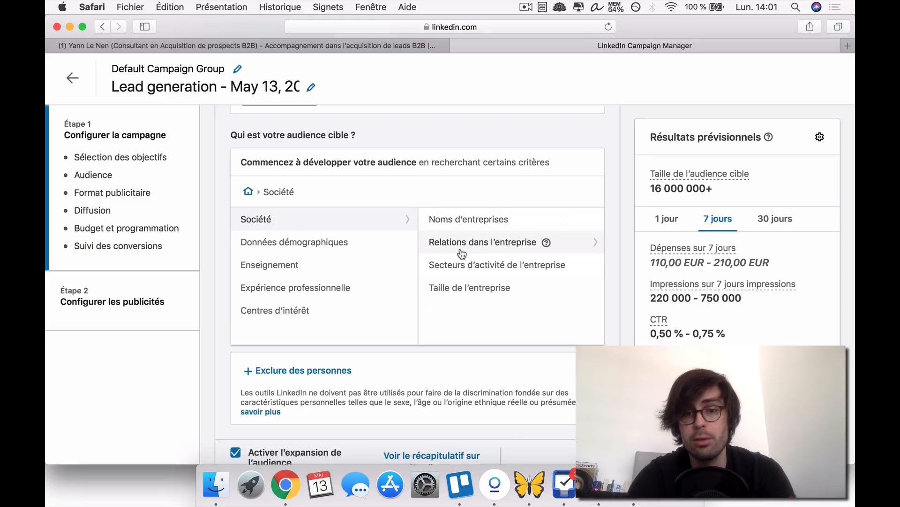
left_click(457, 269)
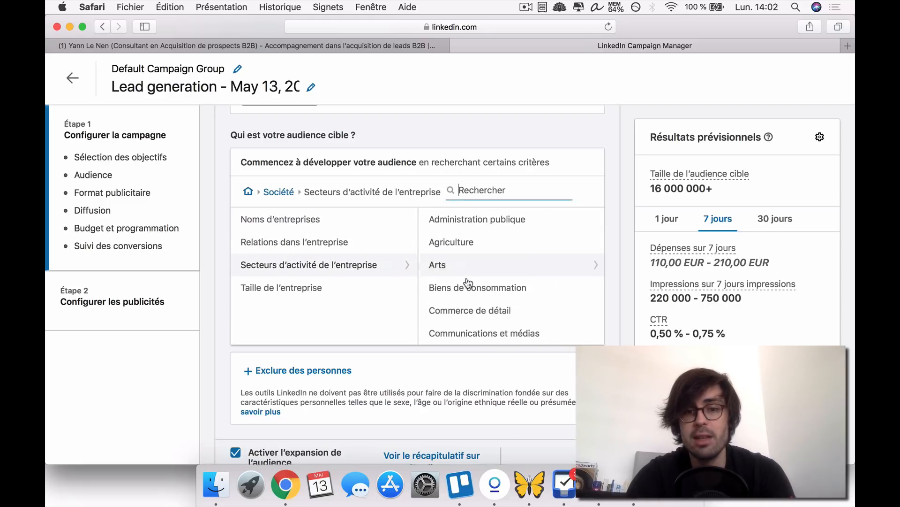
scroll(469, 282, "down", 5)
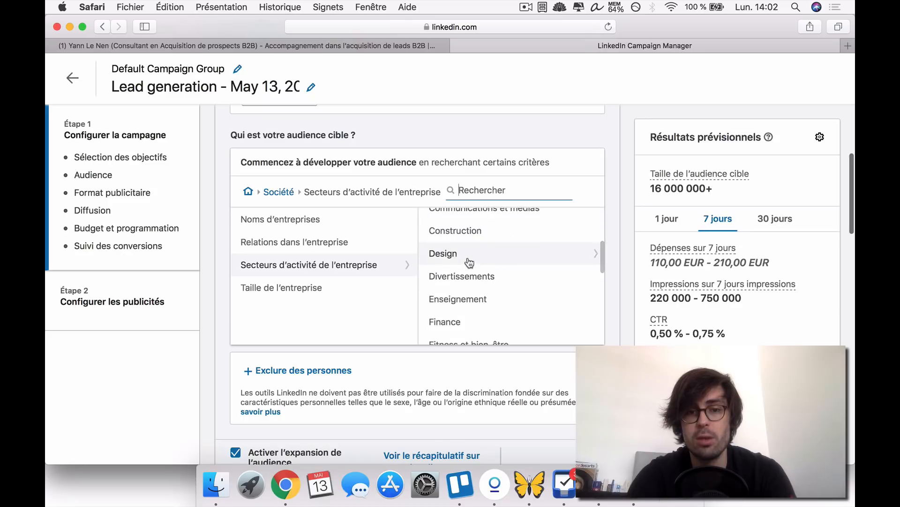
scroll(469, 282, "down", 2)
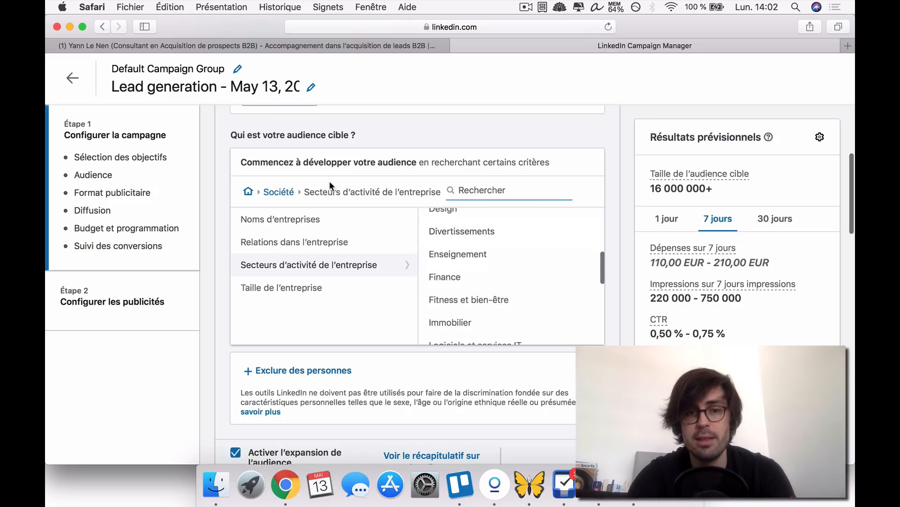
- Review the company size options under Société, Taille de l'entreprise, and return to the main audience attributes
left_click(279, 192)
left_click(481, 290)
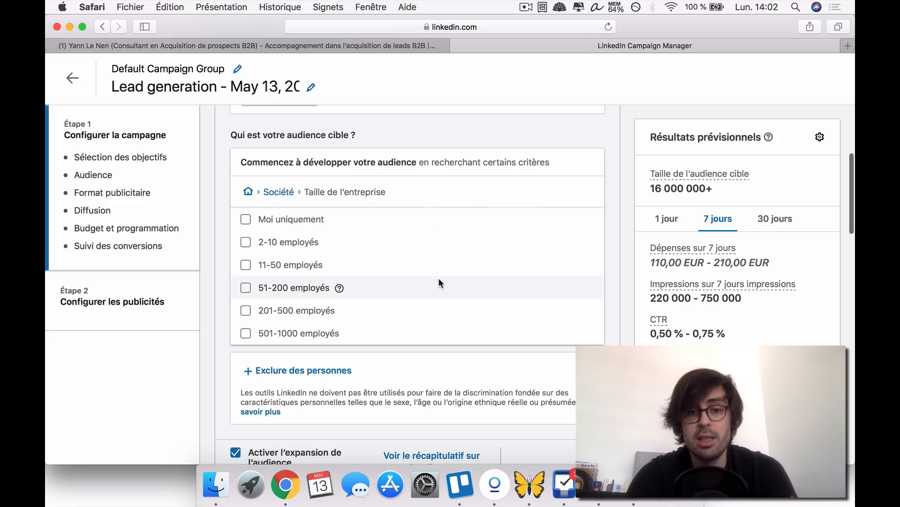
scroll(438, 279, "down", 3)
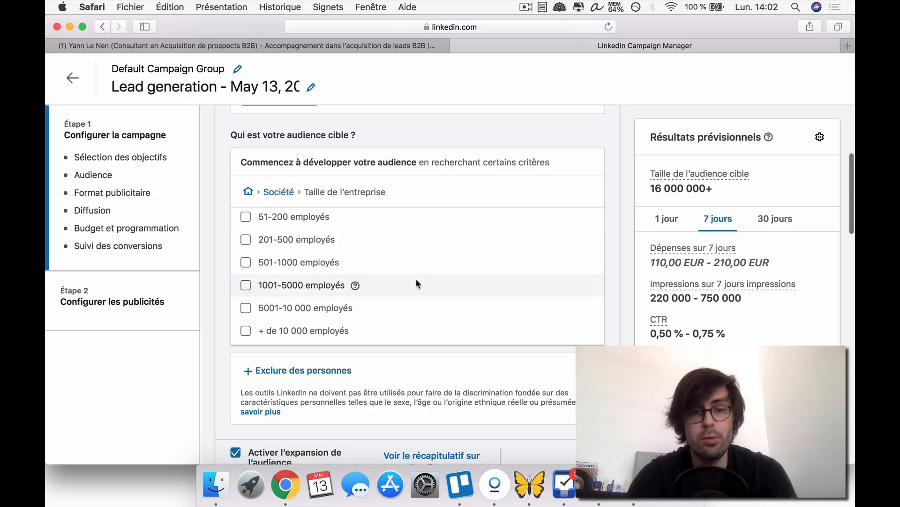
scroll(416, 278, "up", 3)
scroll(331, 270, "down", 3)
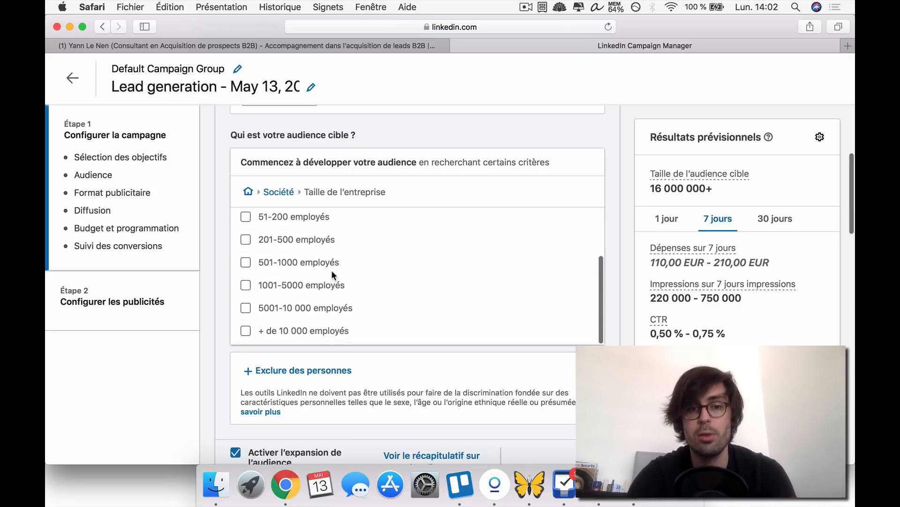
left_click(274, 193)
left_click(252, 196)
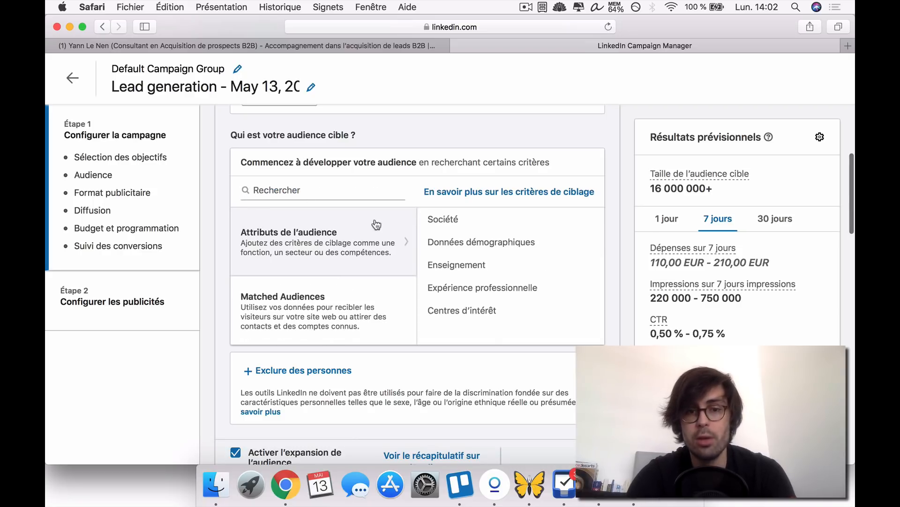
- Look at the criteria under Données démographiques and Enseignement, including Domaines d'études
left_click(488, 250)
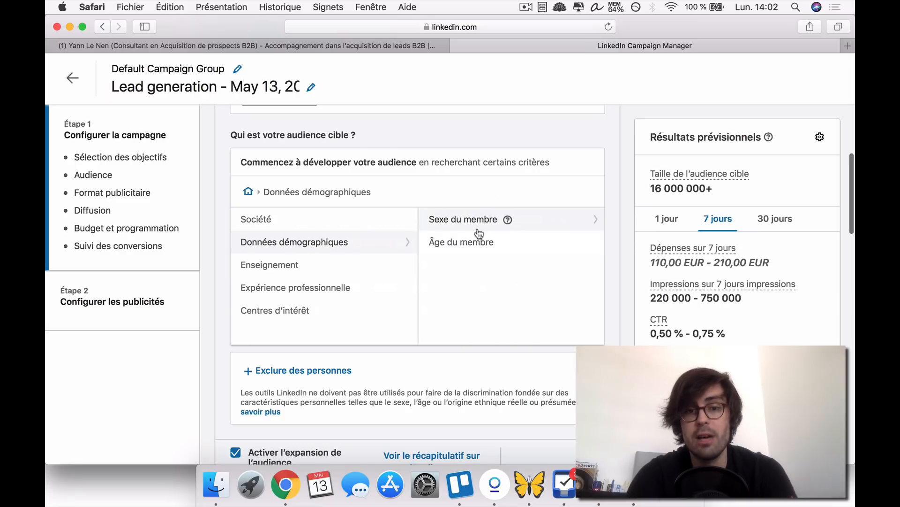
left_click(250, 193)
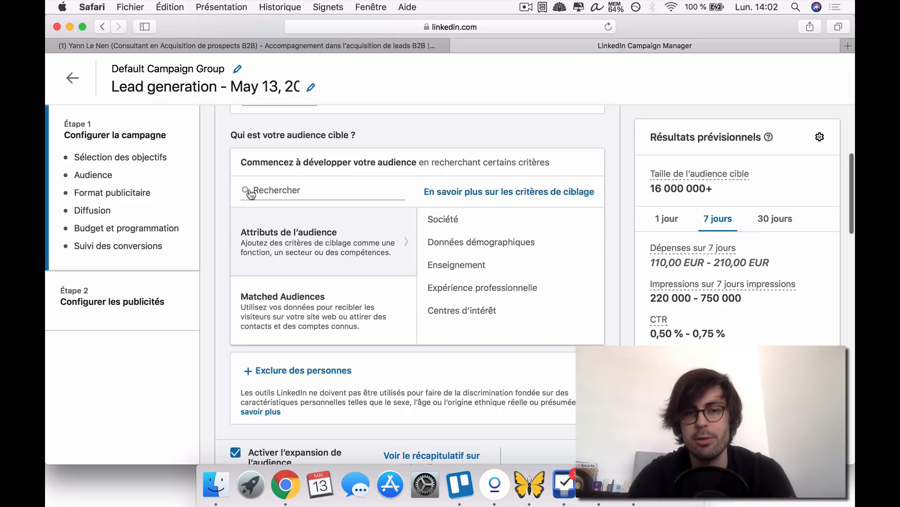
left_click(467, 264)
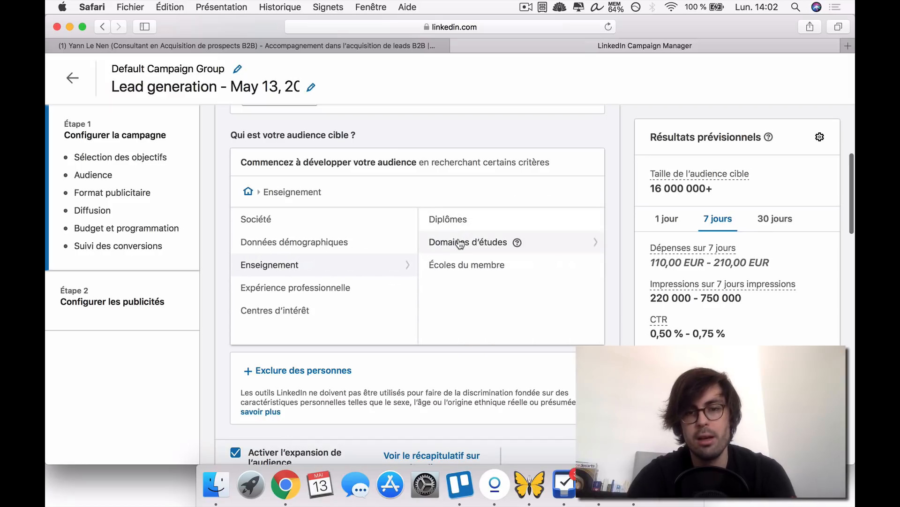
left_click(461, 241)
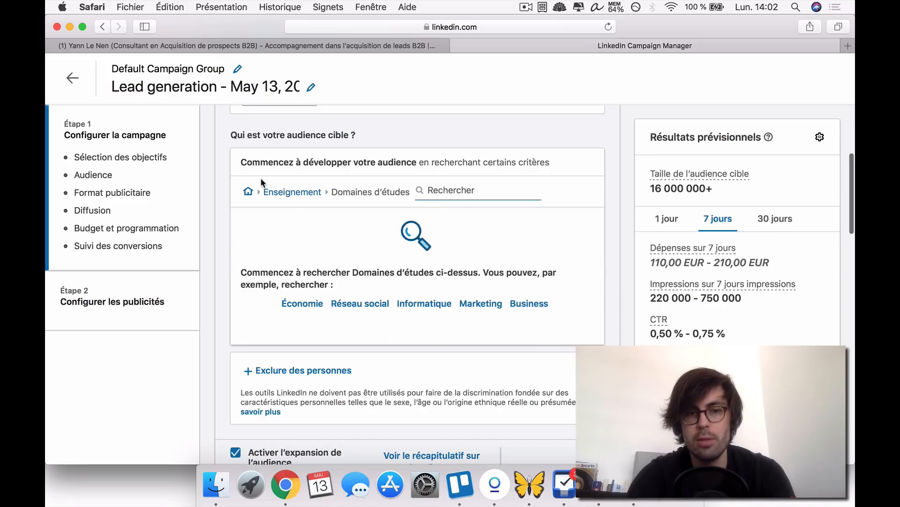
left_click(281, 192)
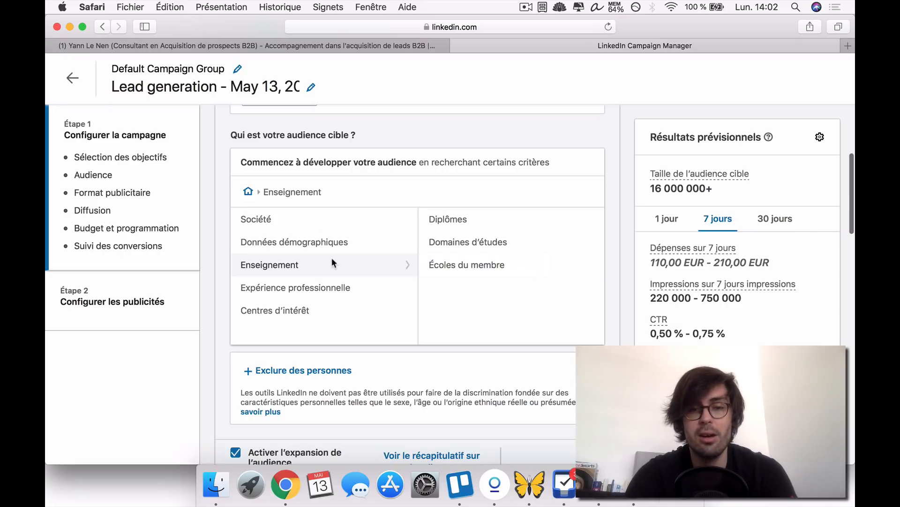
- Examine the Années d'expérience and Fonctions criteria under Expérience professionnelle
left_click(293, 288)
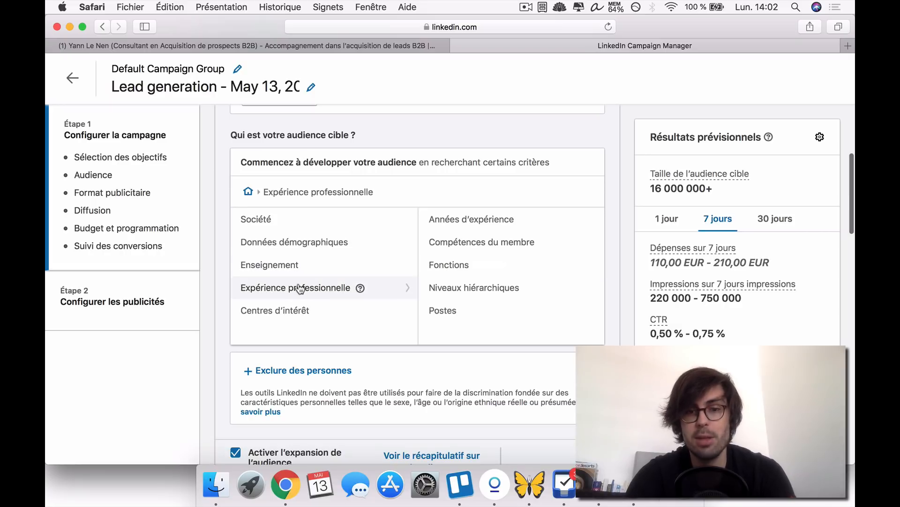
left_click(456, 221)
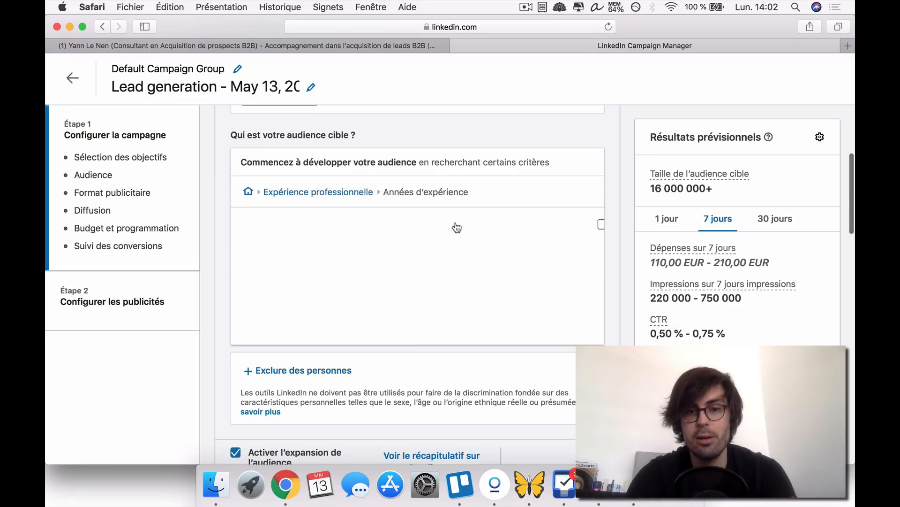
left_click(315, 196)
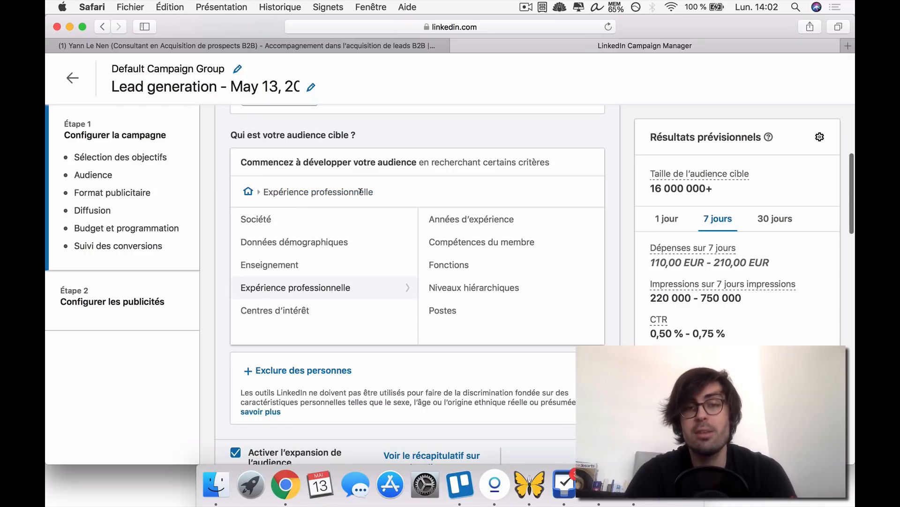
left_click(449, 267)
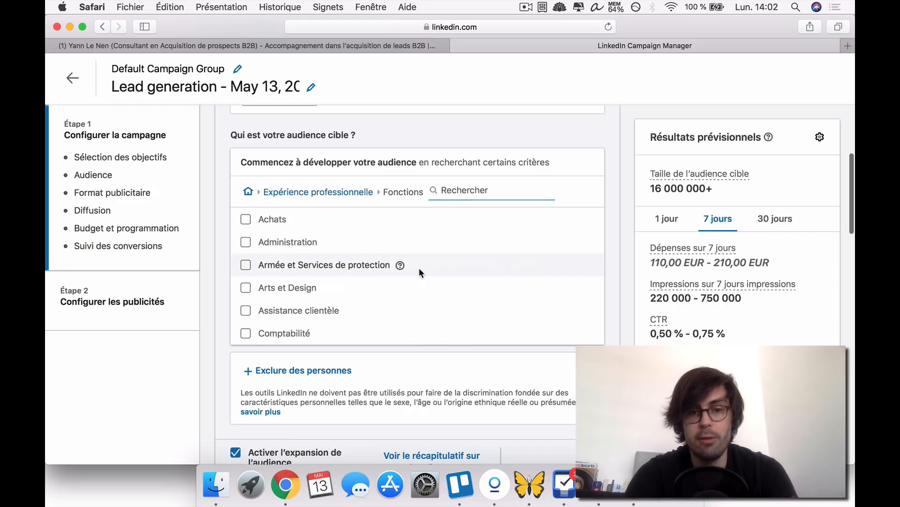
scroll(300, 281, "down", 3)
scroll(308, 275, "up", 1)
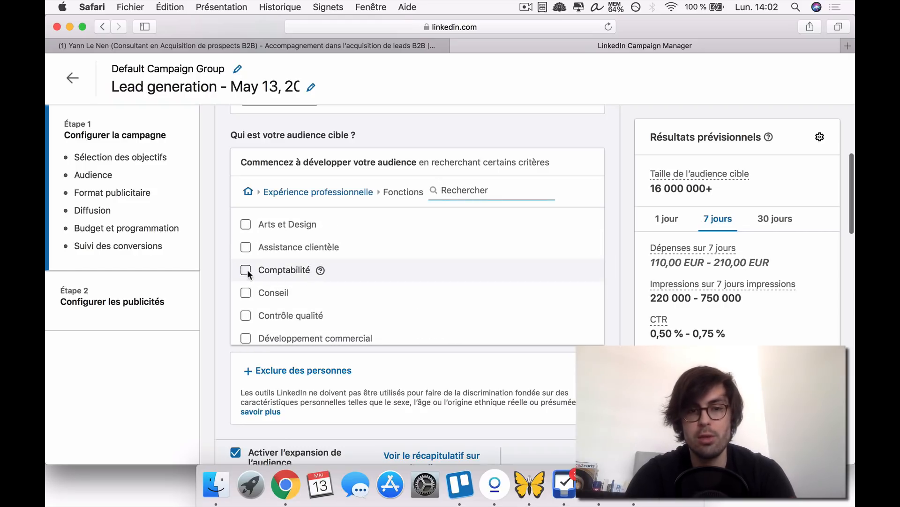
left_click(309, 192)
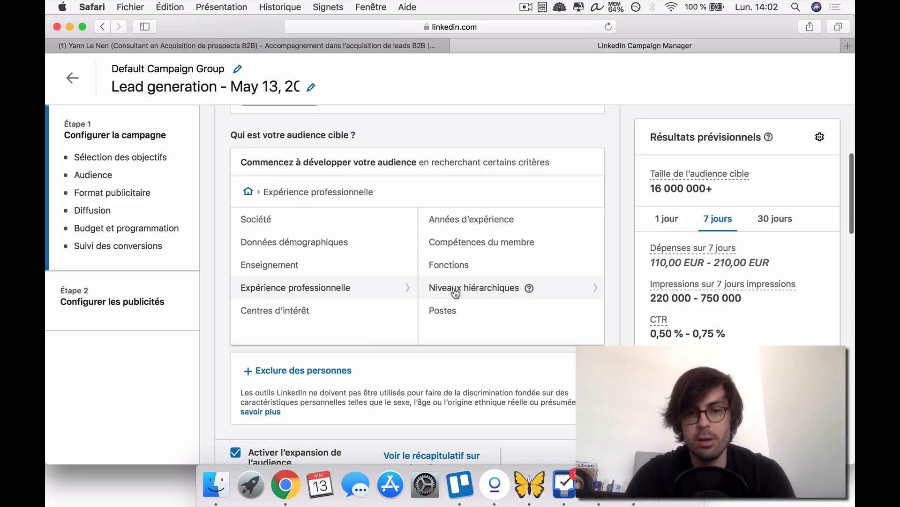
- View the Postes criterion under Expérience professionnelle and return to the main audience attributes
left_click(462, 310)
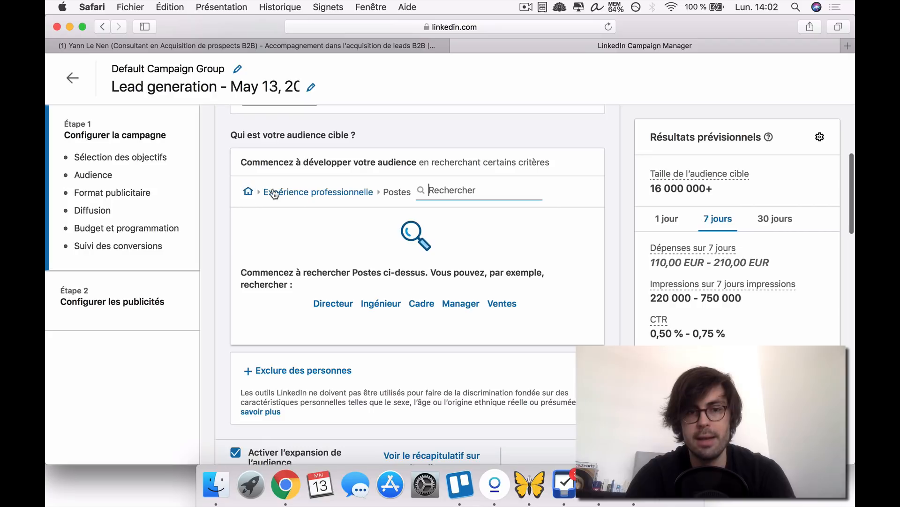
left_click(249, 192)
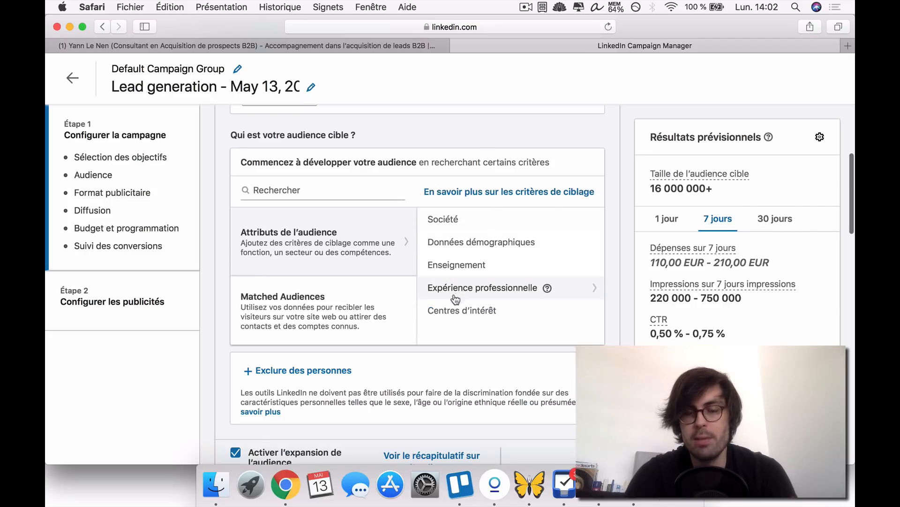
left_click(475, 282)
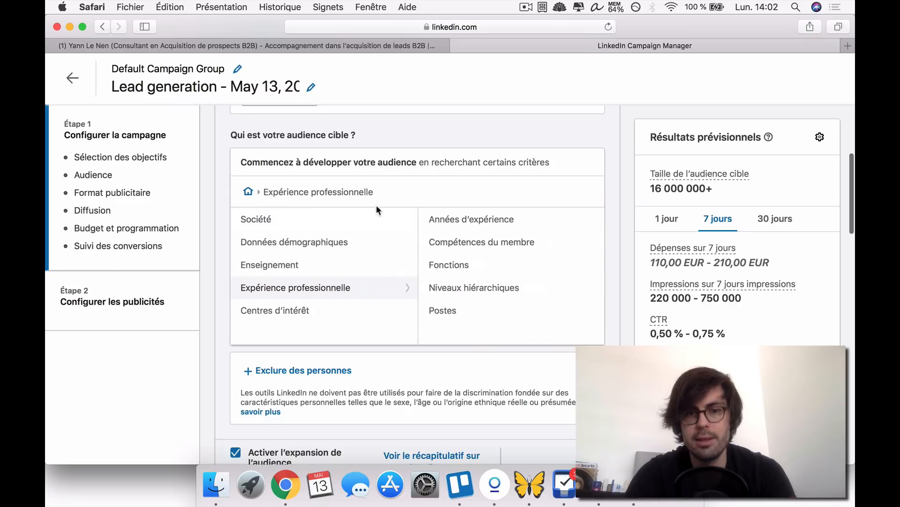
left_click(249, 192)
- Browse the member interest topics under Centres d'intérêt, Centres d'intérêt du membre
left_click(457, 308)
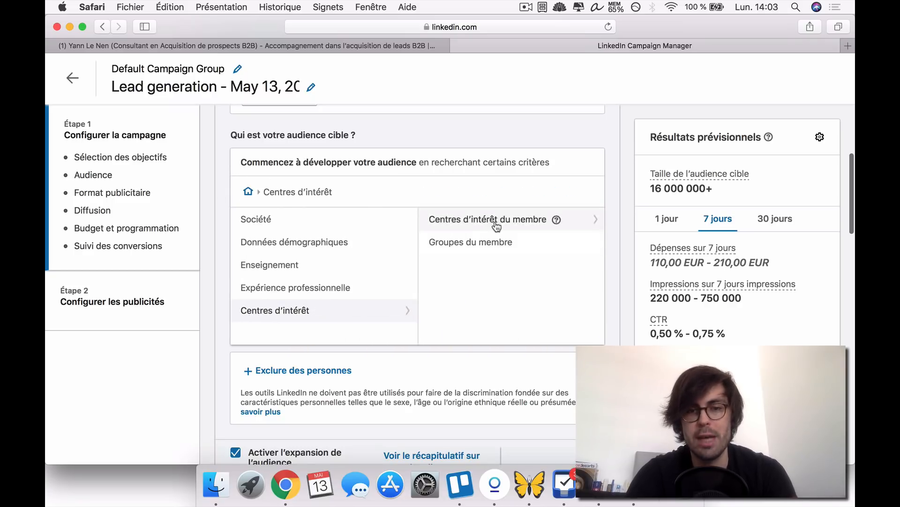
left_click(475, 220)
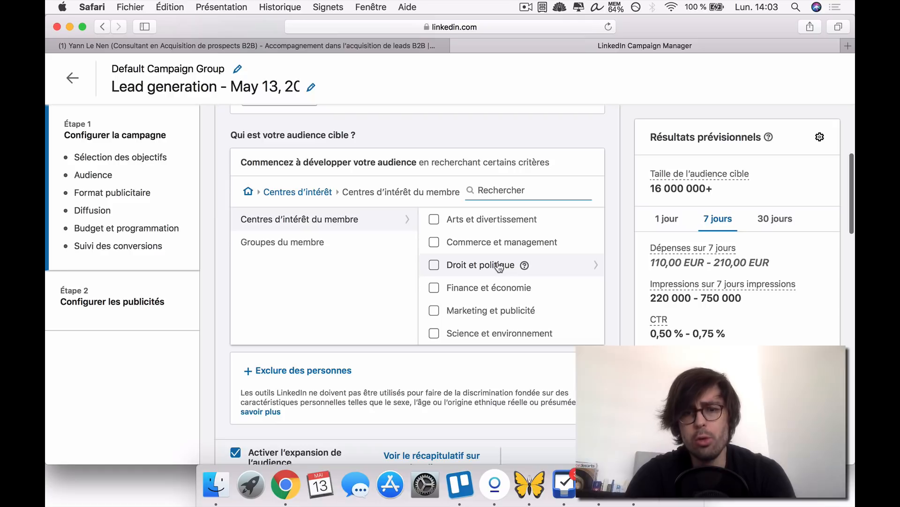
scroll(498, 266, "down", 3)
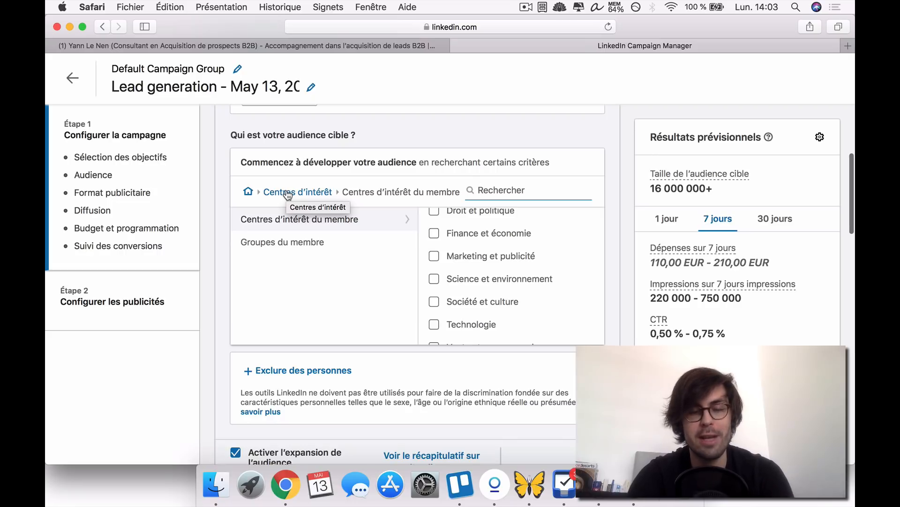
left_click(287, 192)
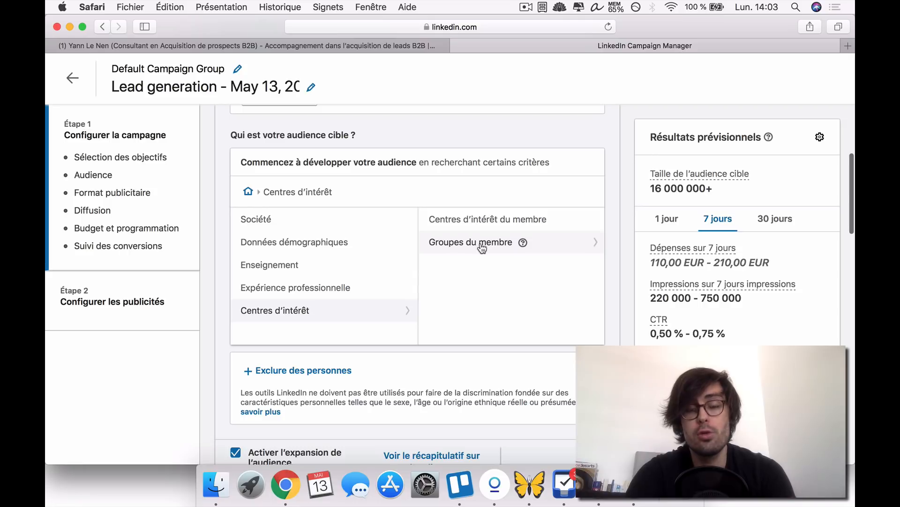
- Search the member groups for "TPE", look through the matching groups, and return to the main audience attributes
left_click(479, 243)
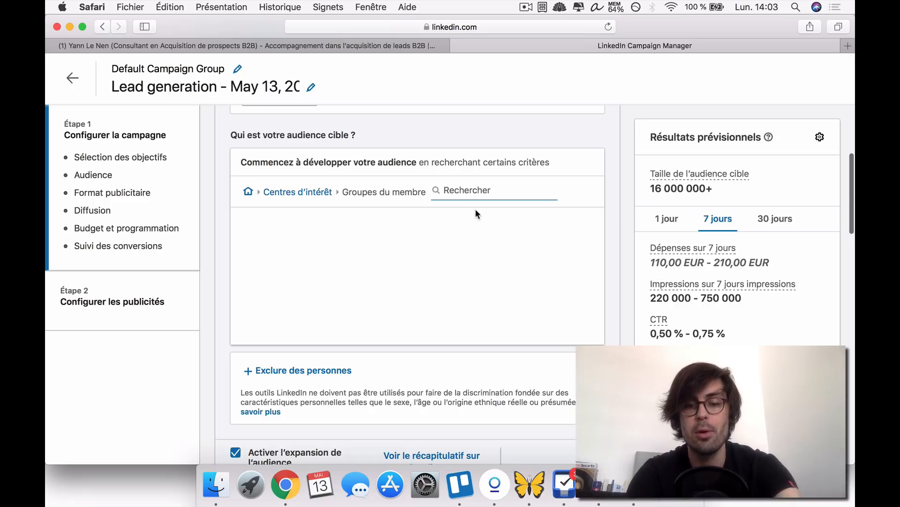
type("TPE")
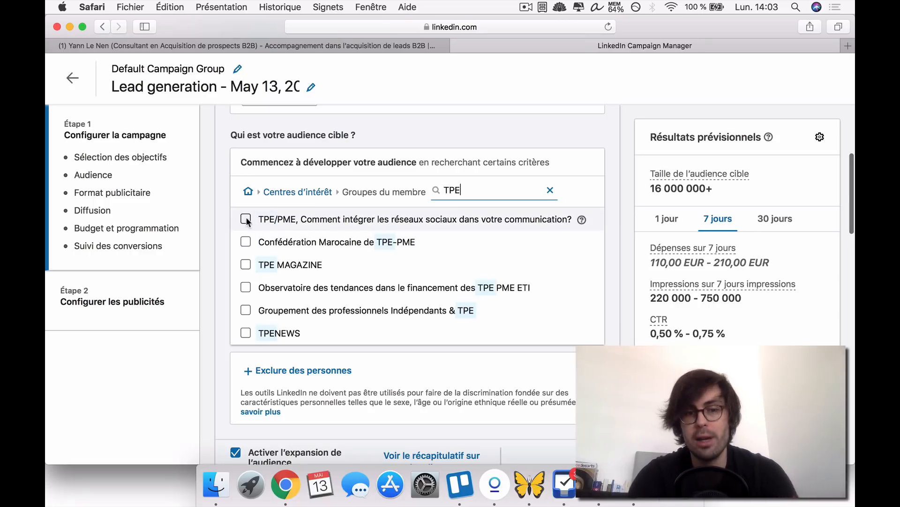
scroll(253, 263, "down", 2)
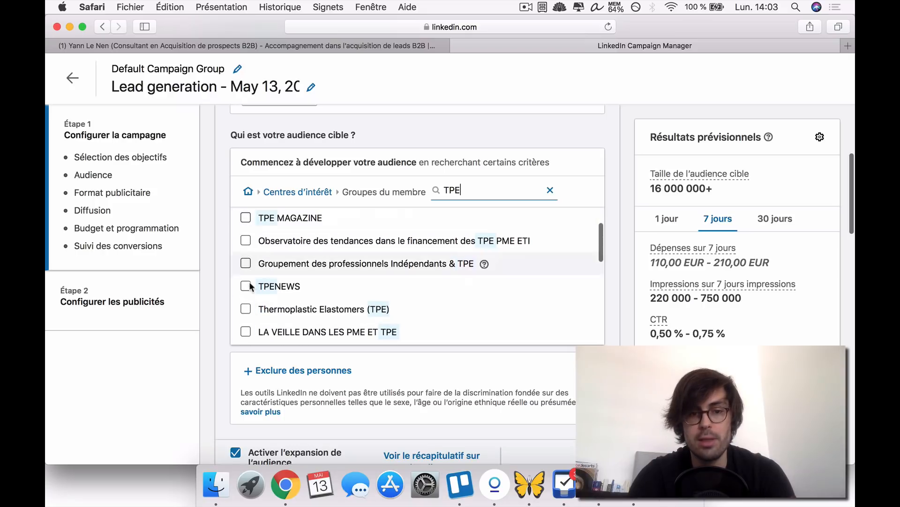
scroll(289, 287, "down", 2)
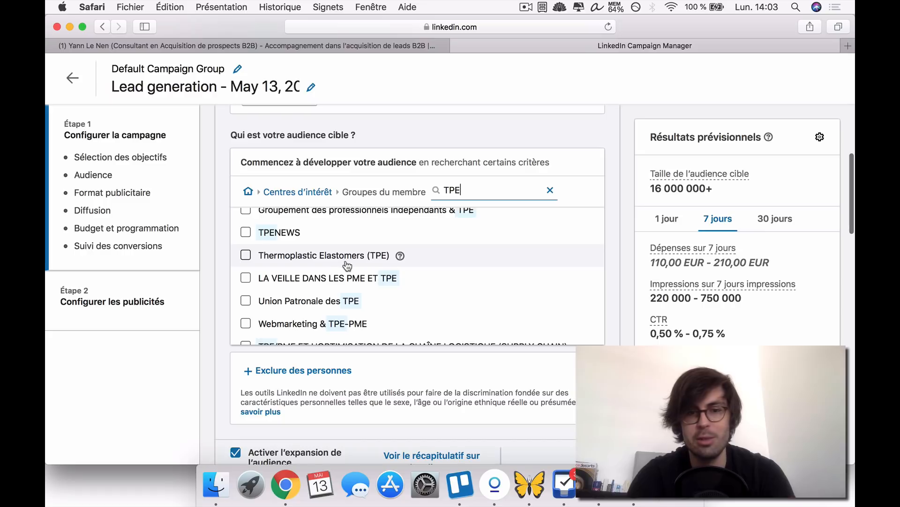
scroll(362, 264, "down", 1)
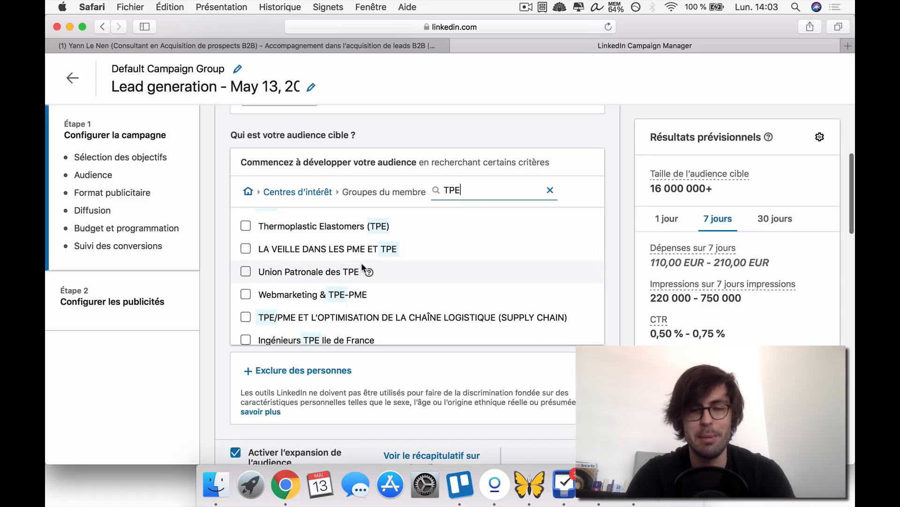
scroll(362, 266, "down", 8)
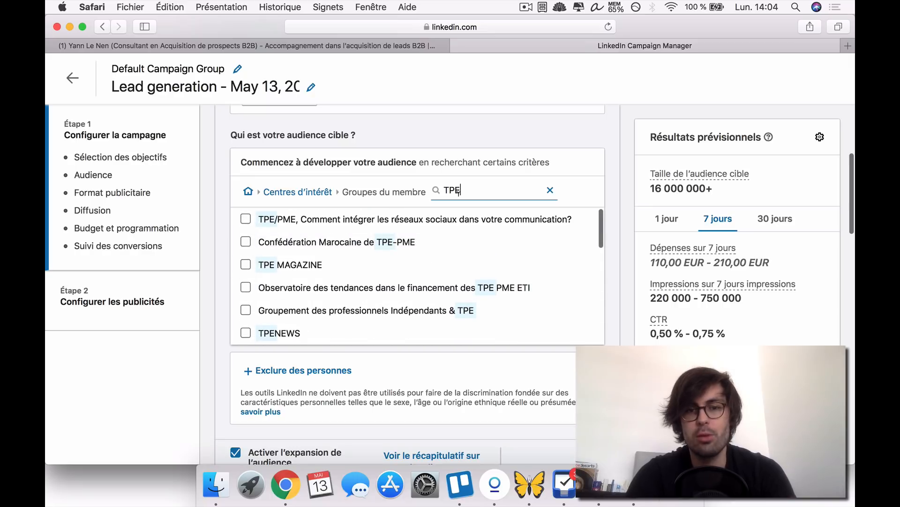
left_click(247, 192)
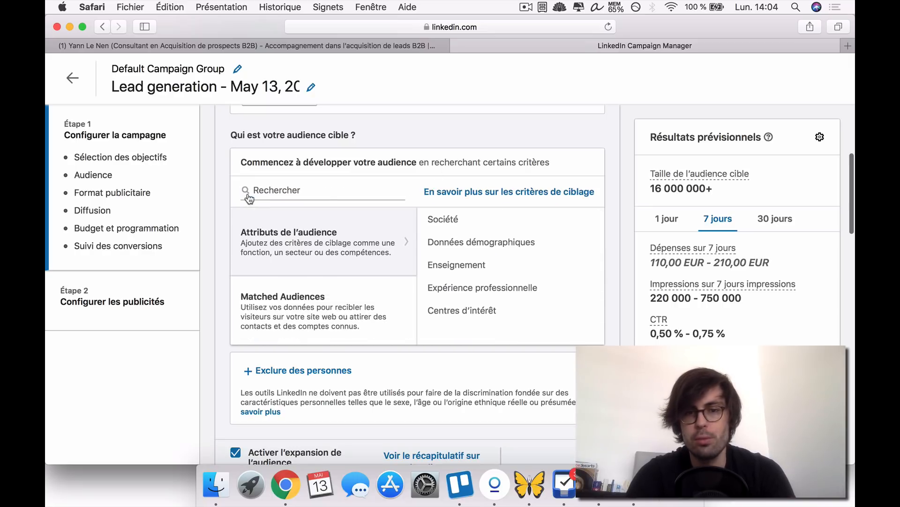
- Look over the Centres d'intérêt category and surrounding audience settings again, ending back at the main audience attributes
left_click(506, 310)
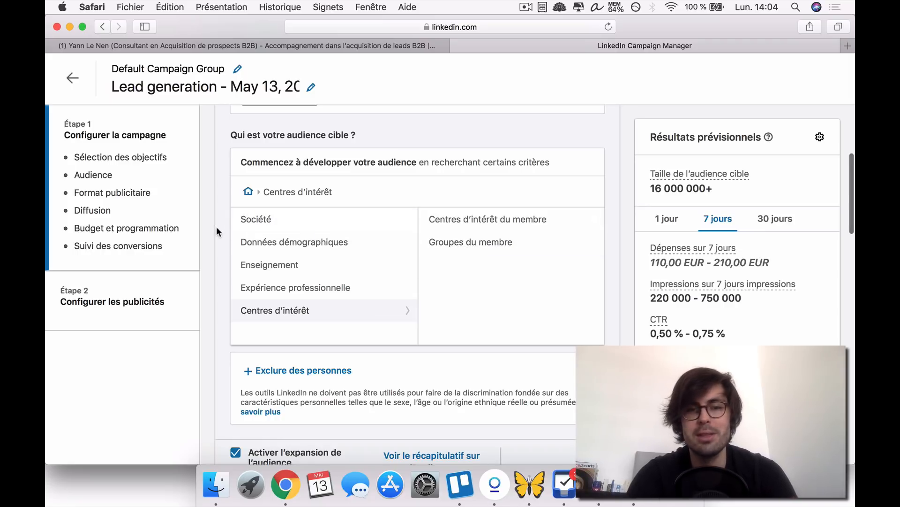
scroll(215, 226, "down", 1)
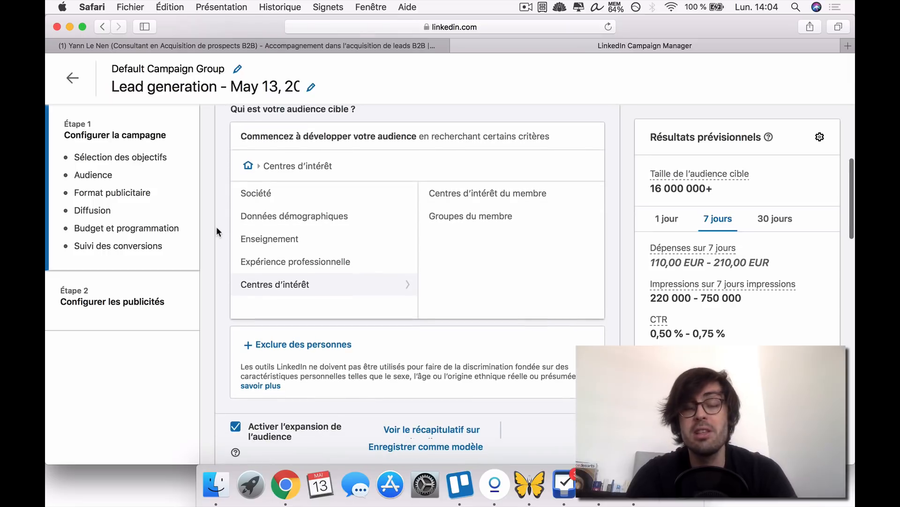
scroll(216, 228, "up", 2)
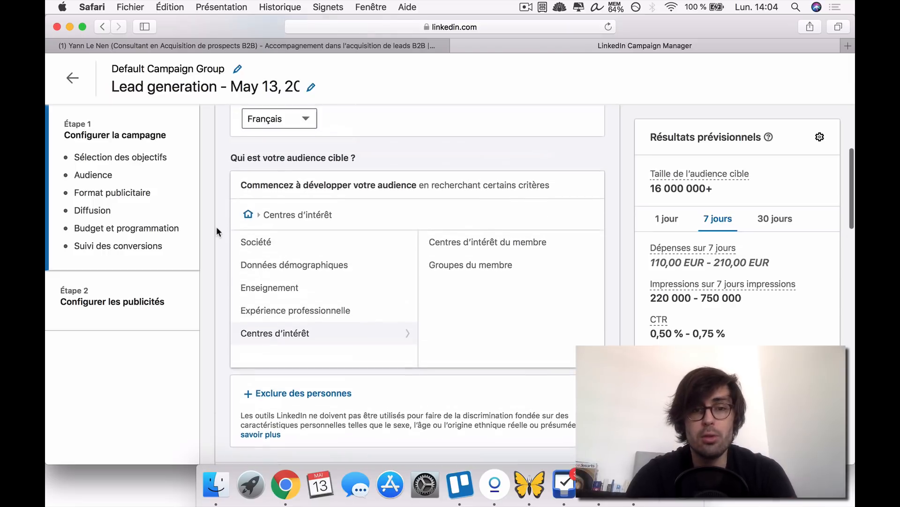
scroll(217, 228, "down", 2)
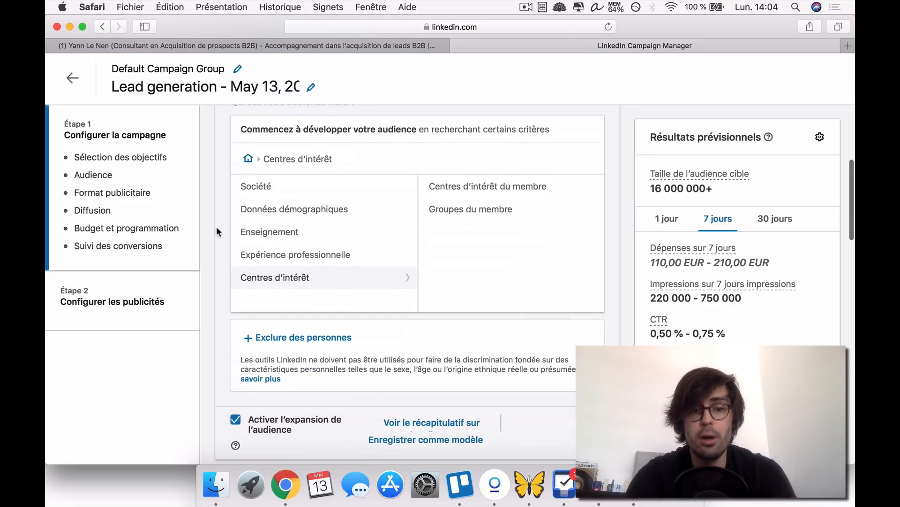
left_click(248, 160)
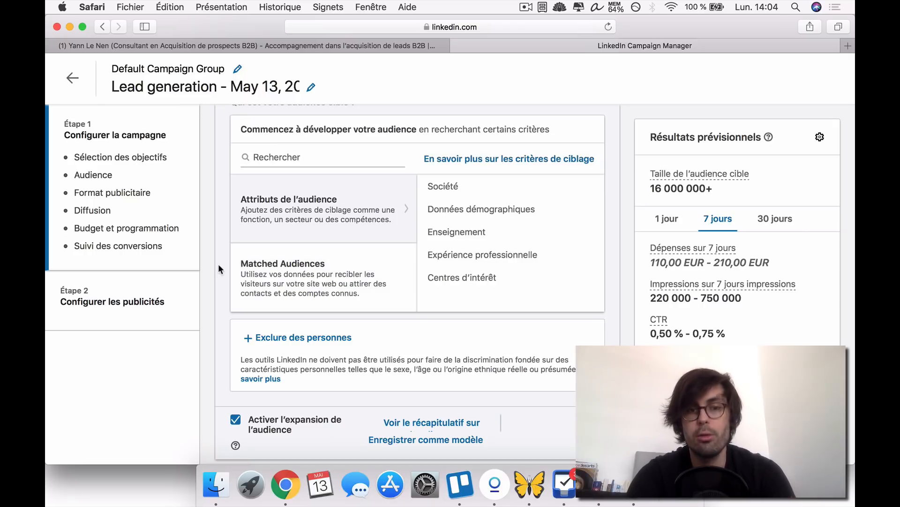
scroll(218, 267, "up", 1)
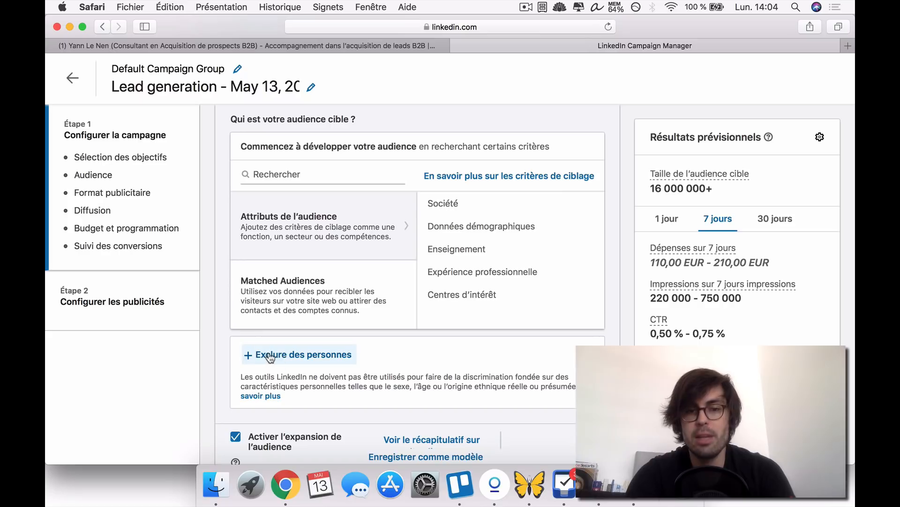
- Open the Exclure des personnes criteria for the target audience
scroll(365, 228, "up", 3)
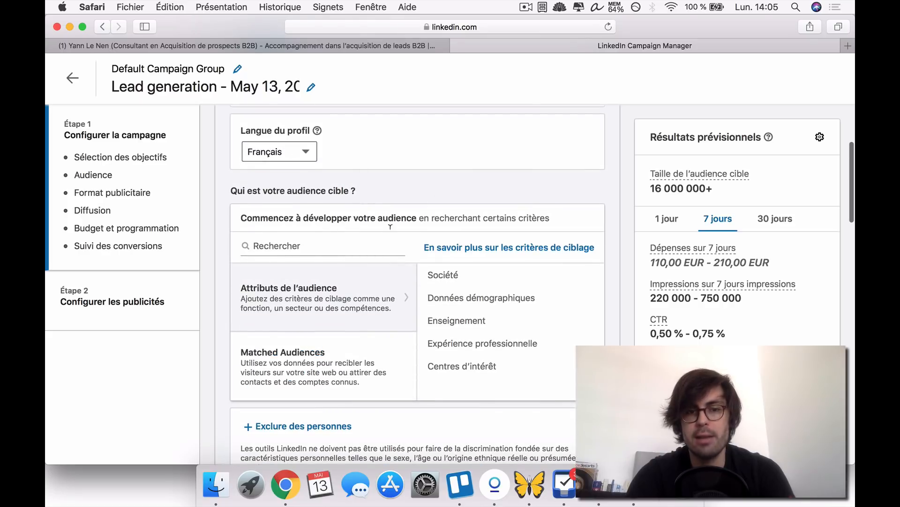
scroll(323, 279, "down", 2)
scroll(323, 279, "up", 3)
scroll(325, 275, "down", 3)
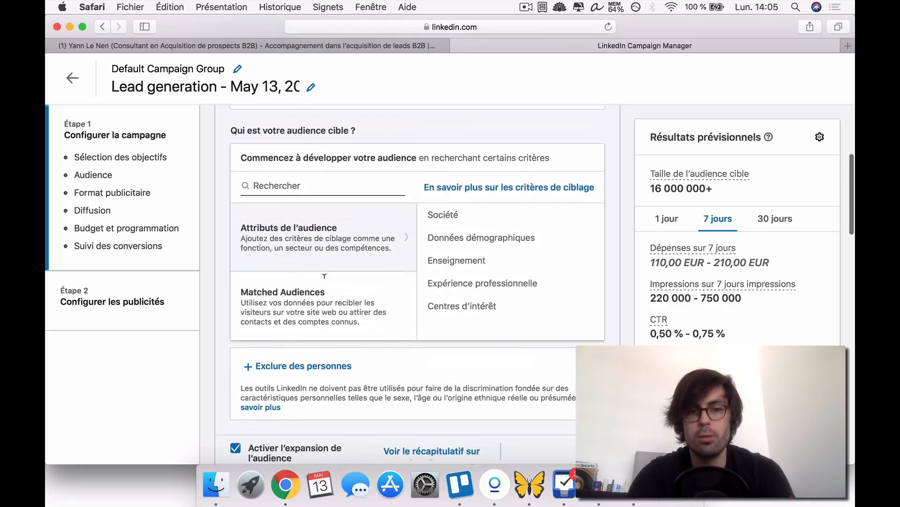
scroll(324, 276, "down", 3)
left_click(297, 280)
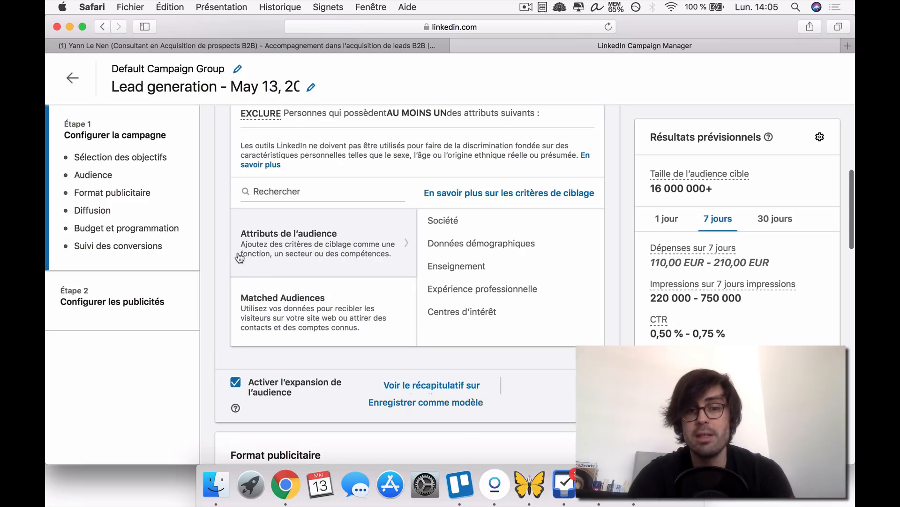
- View the company size exclusion options under Société, Taille de l'entreprise
scroll(482, 265, "up", 3)
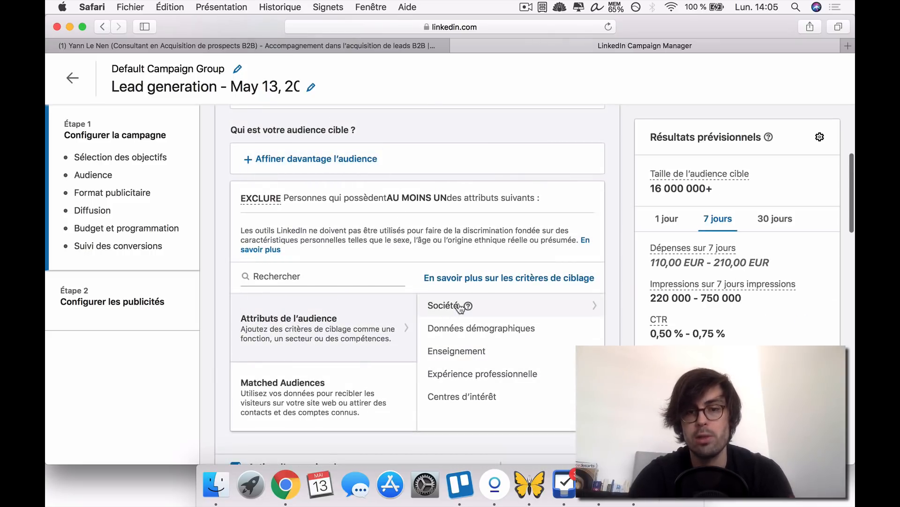
left_click(442, 308)
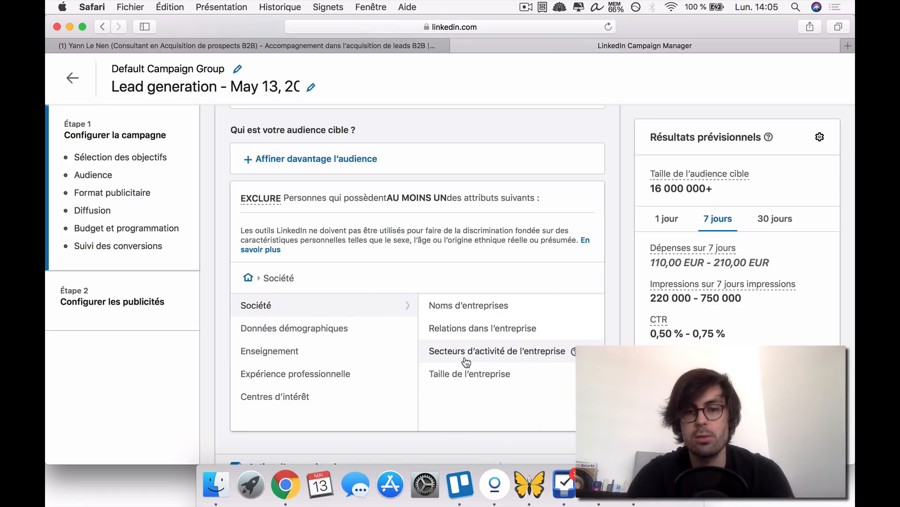
left_click(472, 374)
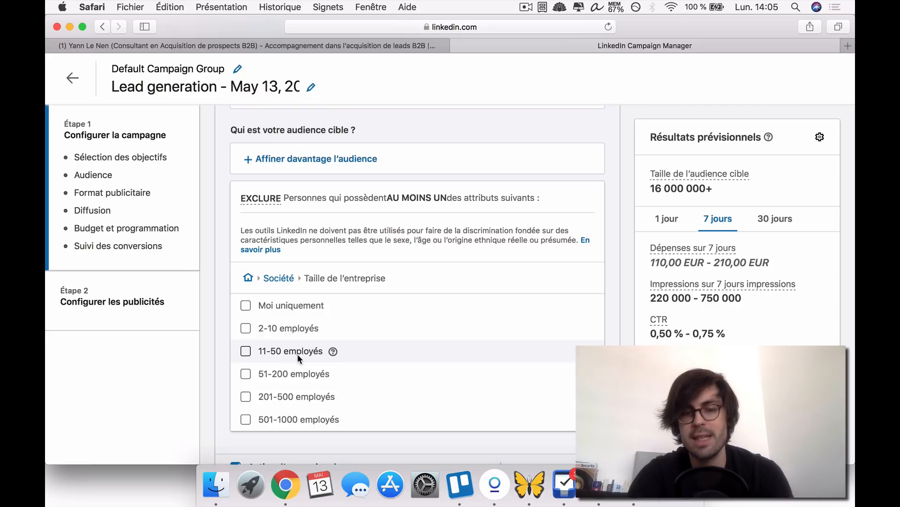
scroll(218, 257, "down", 1)
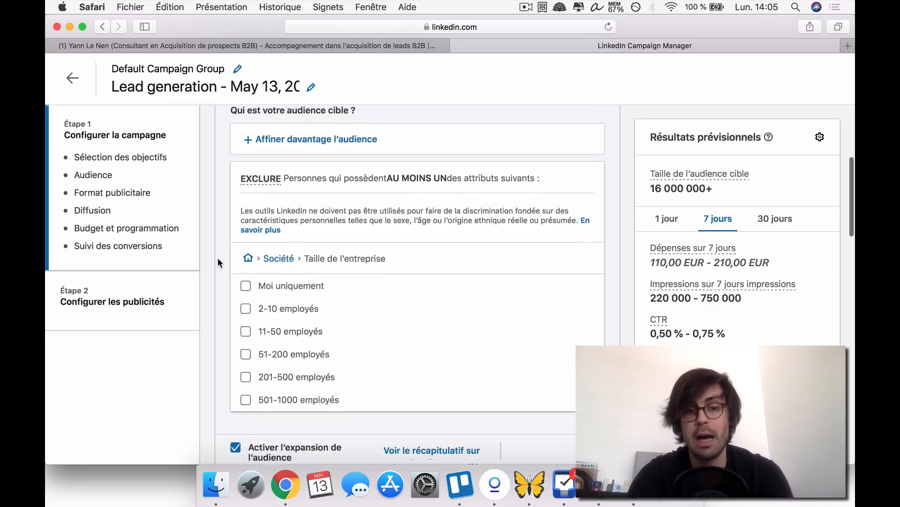
scroll(218, 258, "down", 4)
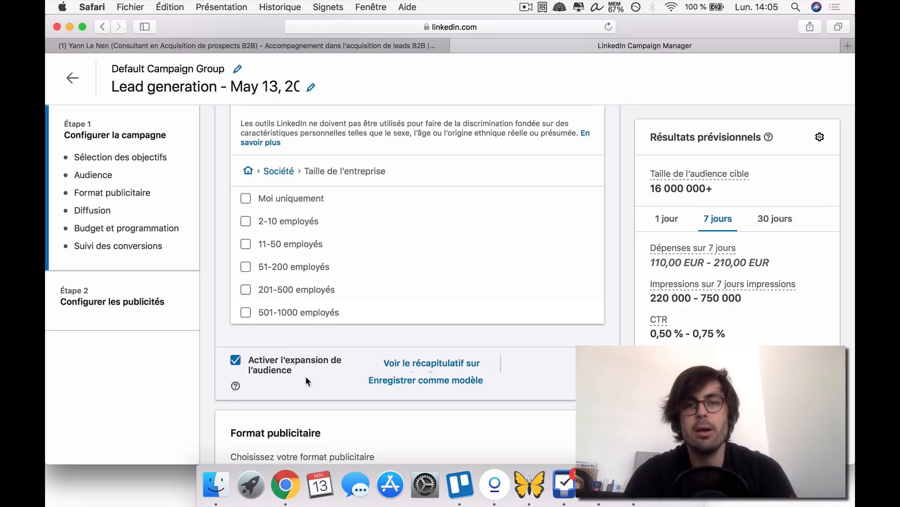
scroll(217, 255, "up", 3)
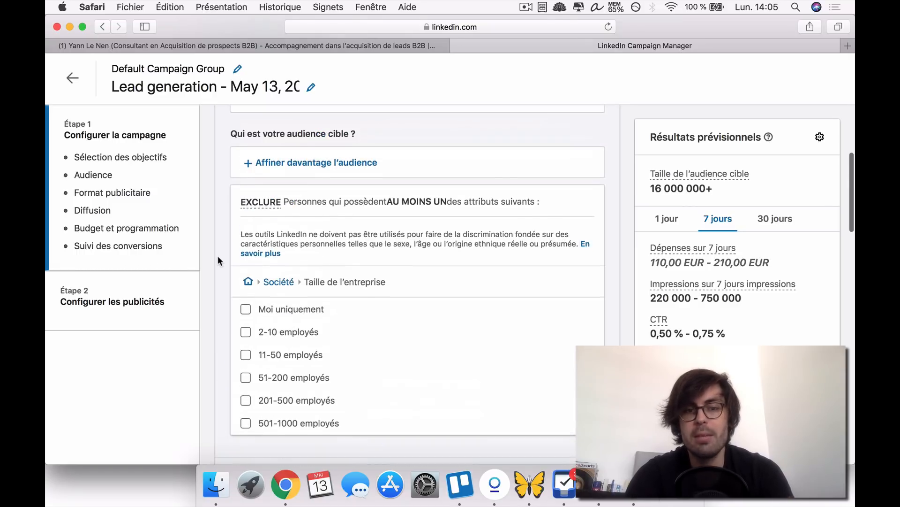
- Disable the Activer l'expansion de l'audience option for the target audience
scroll(212, 328, "down", 2)
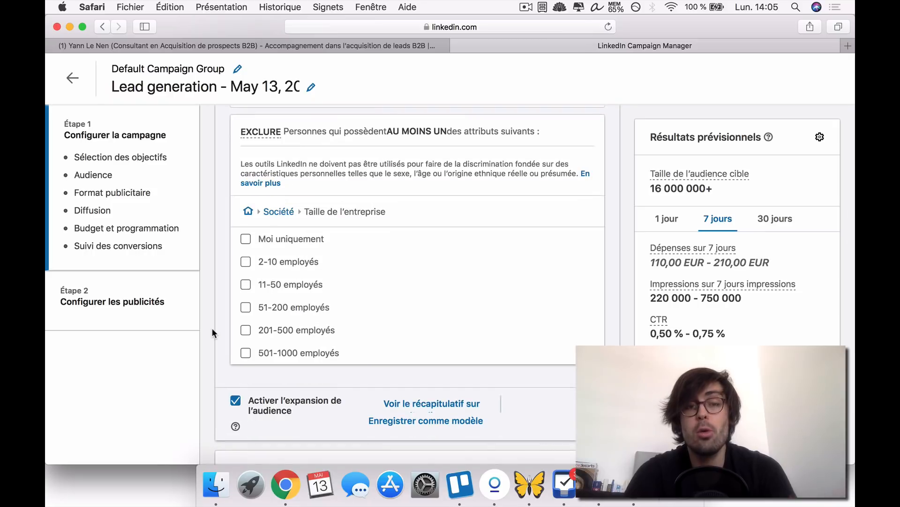
scroll(212, 327, "down", 2)
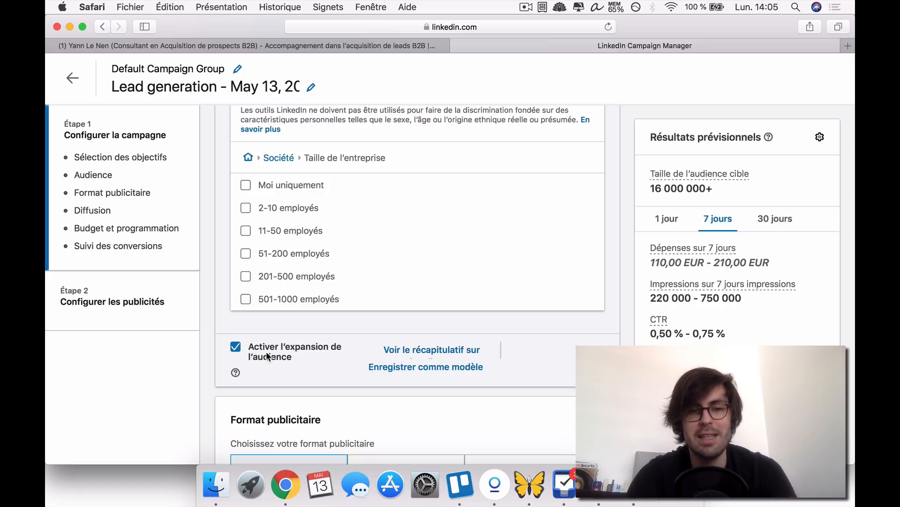
left_click(236, 346)
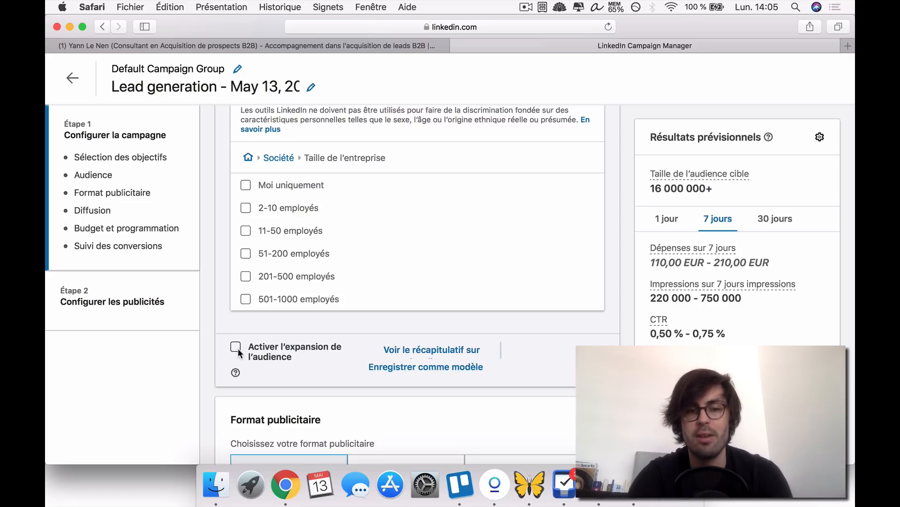
- Try the Carrousel d'images publicitaires, Vidéo publicitaire and Publicité Message Ad formats, and reselect Publicité avec une seule image
scroll(290, 352, "down", 4)
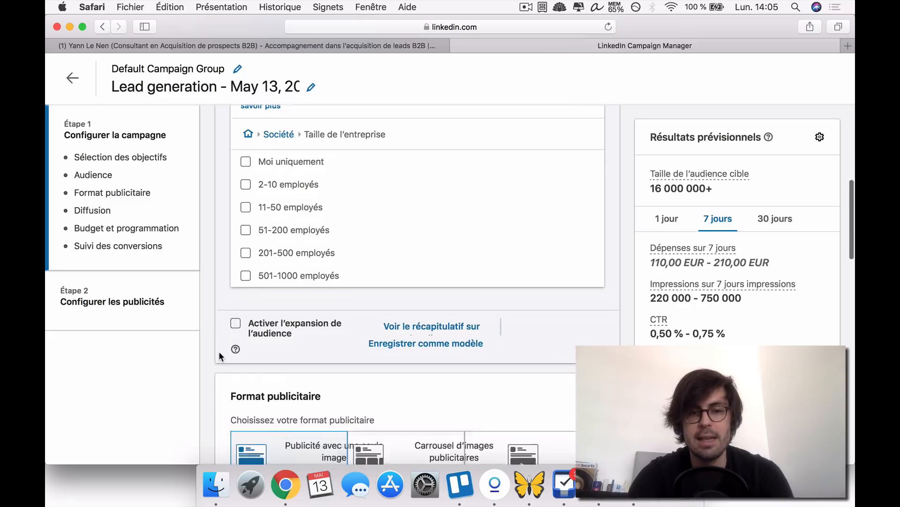
scroll(218, 350, "down", 5)
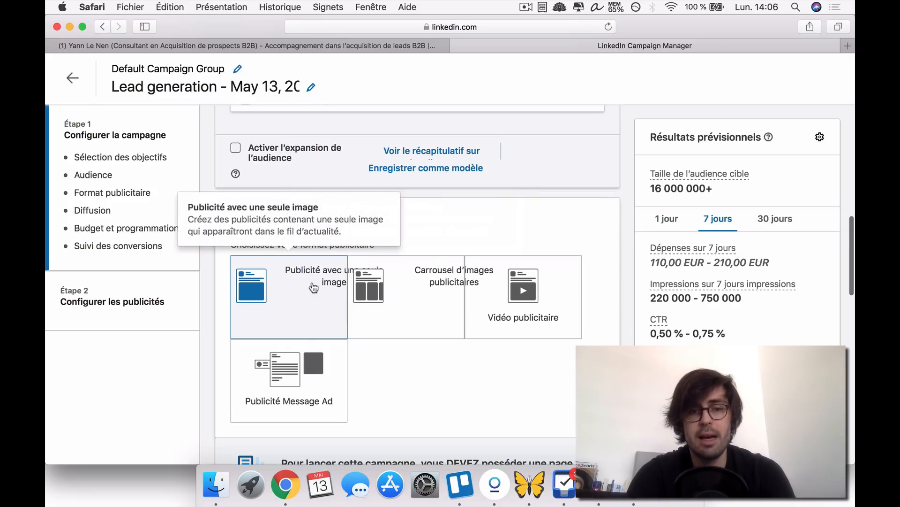
left_click(429, 290)
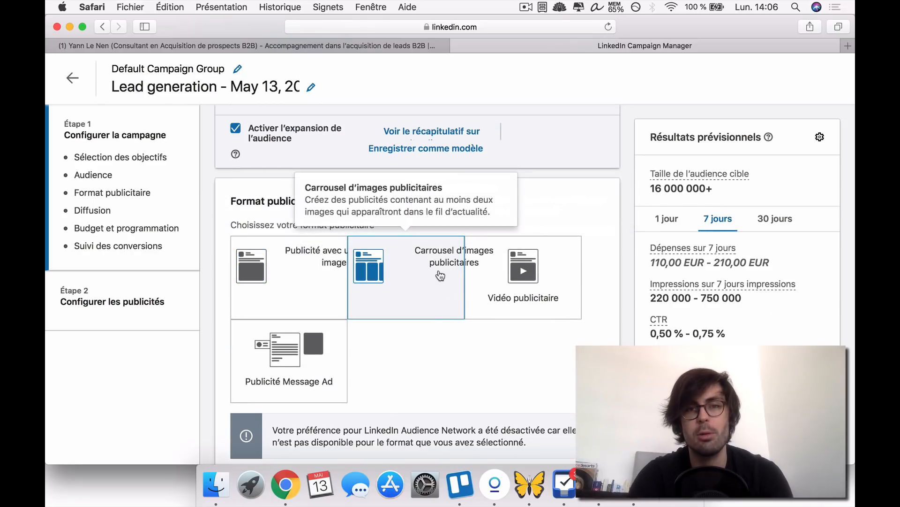
left_click(543, 275)
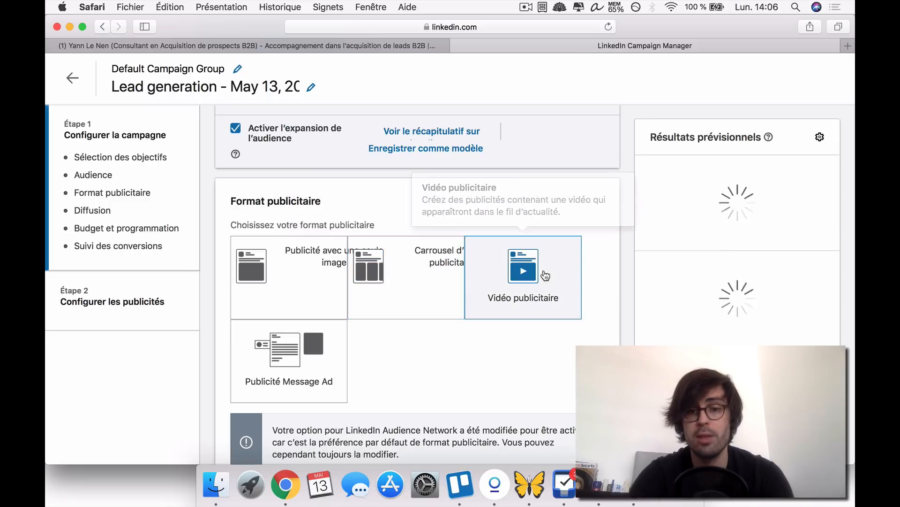
left_click(288, 350)
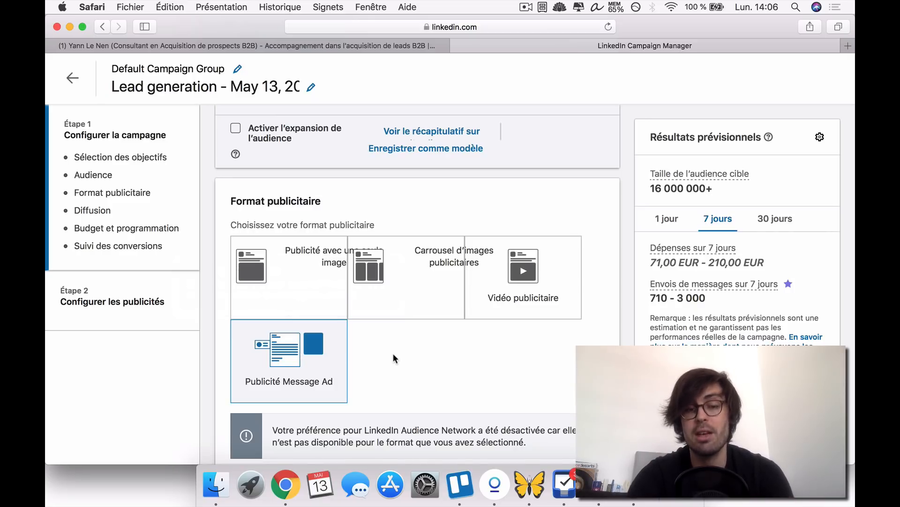
left_click(311, 294)
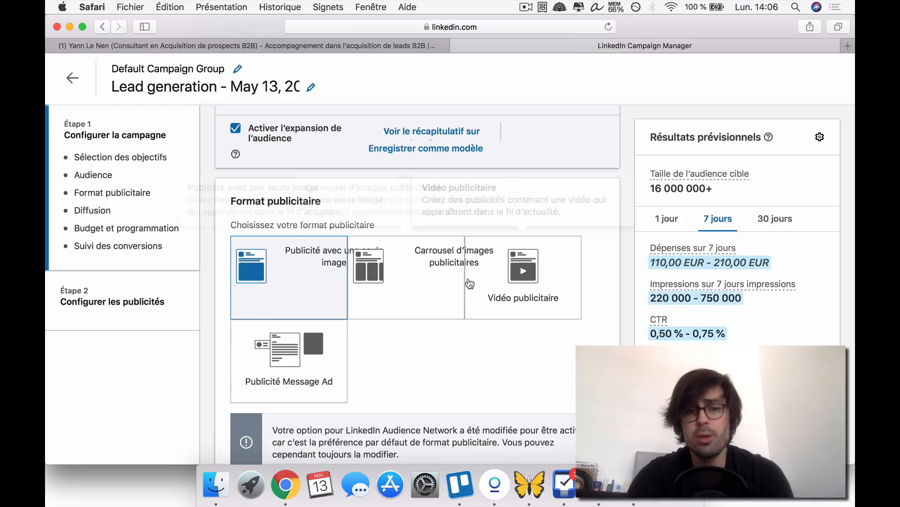
- Examine the company page requirement and the LinkedIn Audience Network description and availability notice under Emplacement
scroll(211, 308, "down", 3)
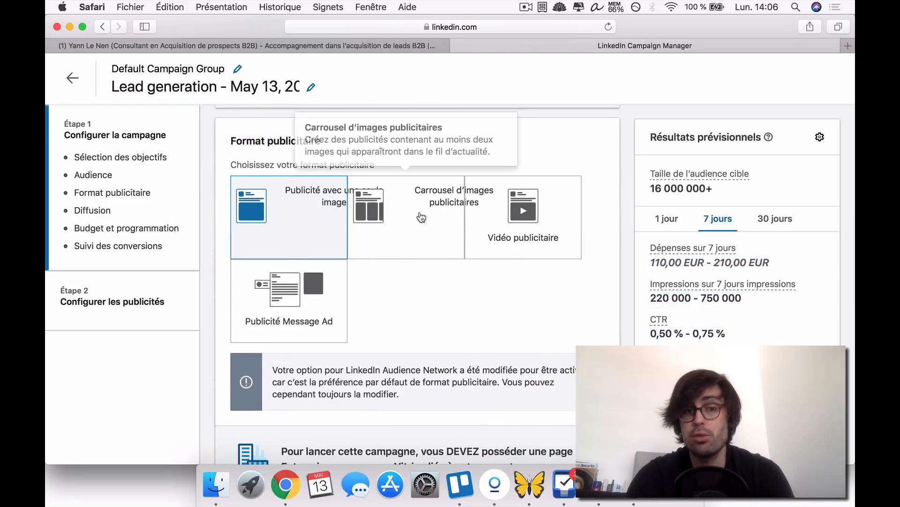
scroll(229, 307, "down", 8)
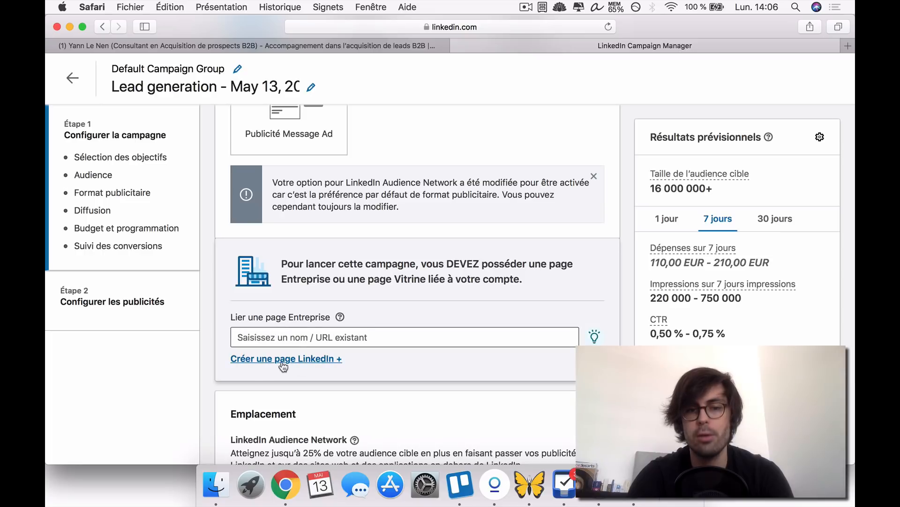
scroll(215, 339, "down", 4)
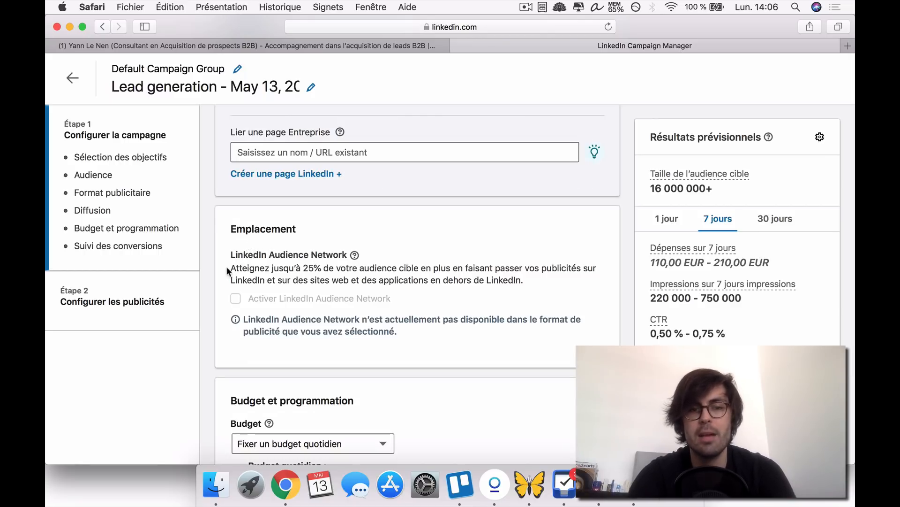
left_click_drag(226, 266, 453, 269)
left_click(510, 275)
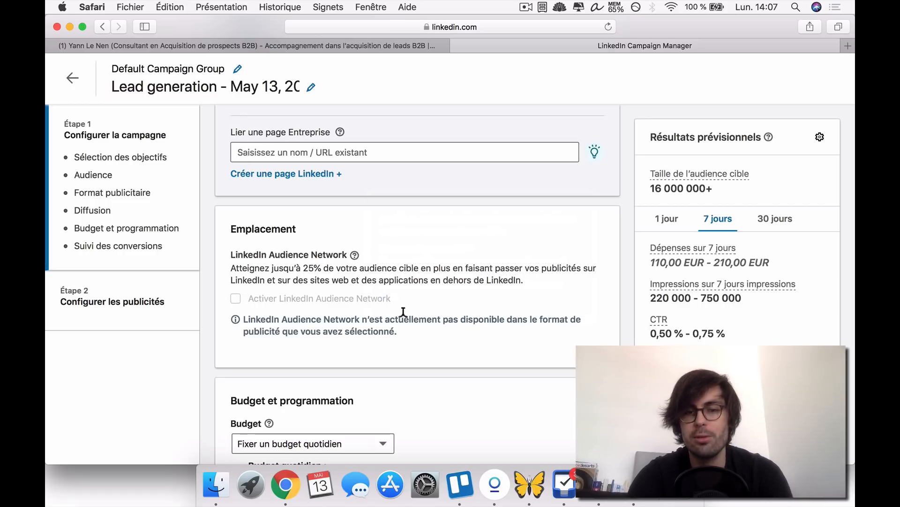
left_click_drag(399, 318, 461, 325)
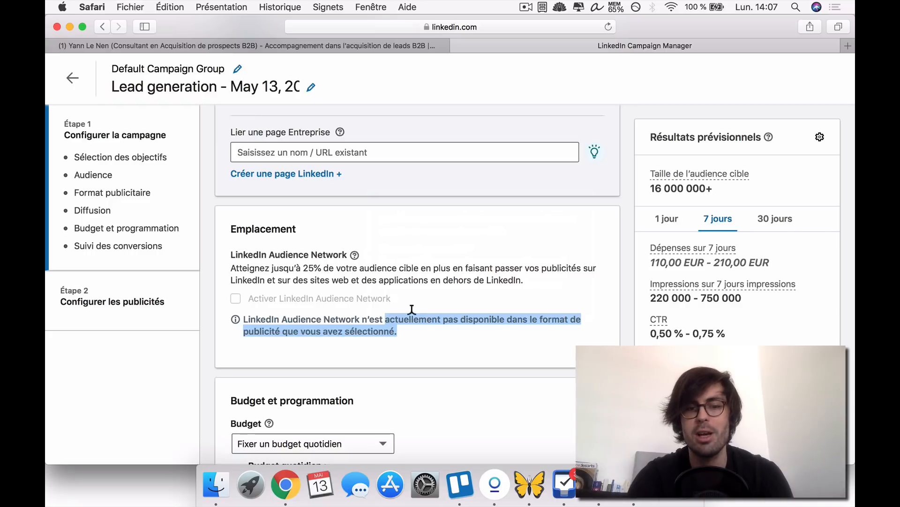
scroll(424, 331, "up", 10)
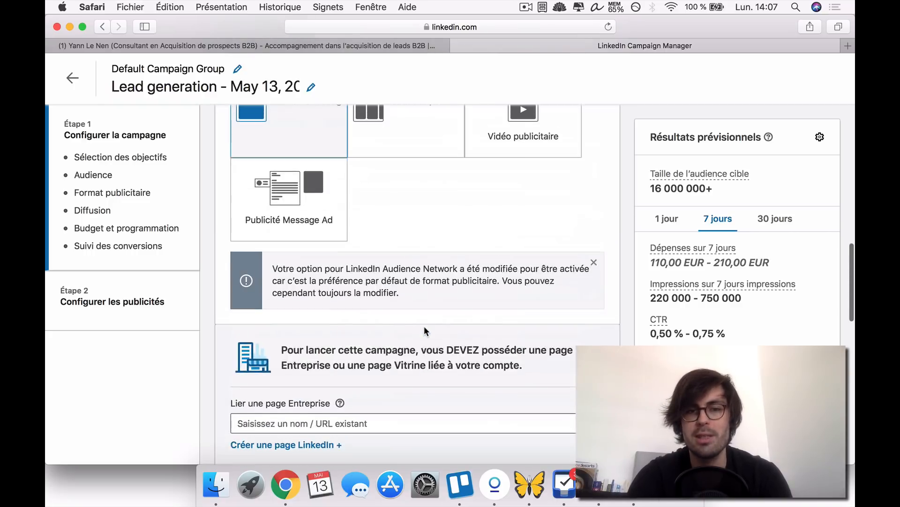
scroll(400, 320, "down", 5)
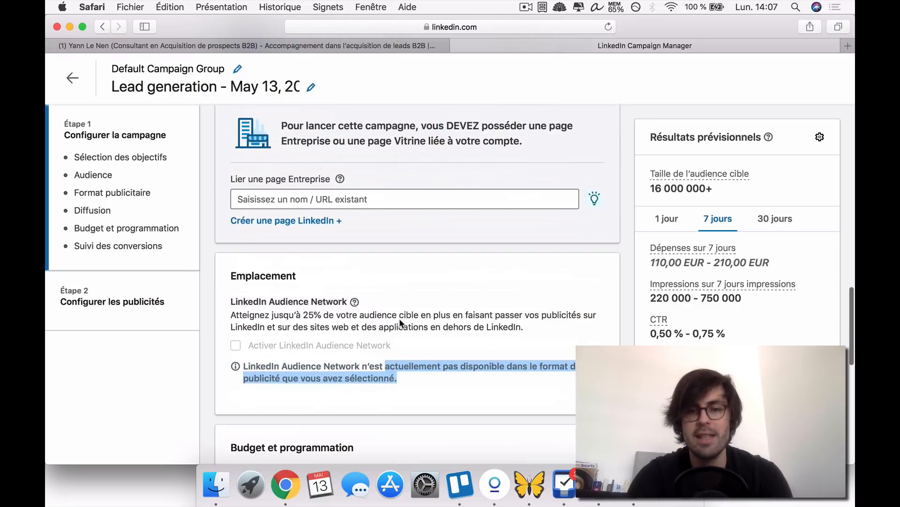
left_click(421, 380)
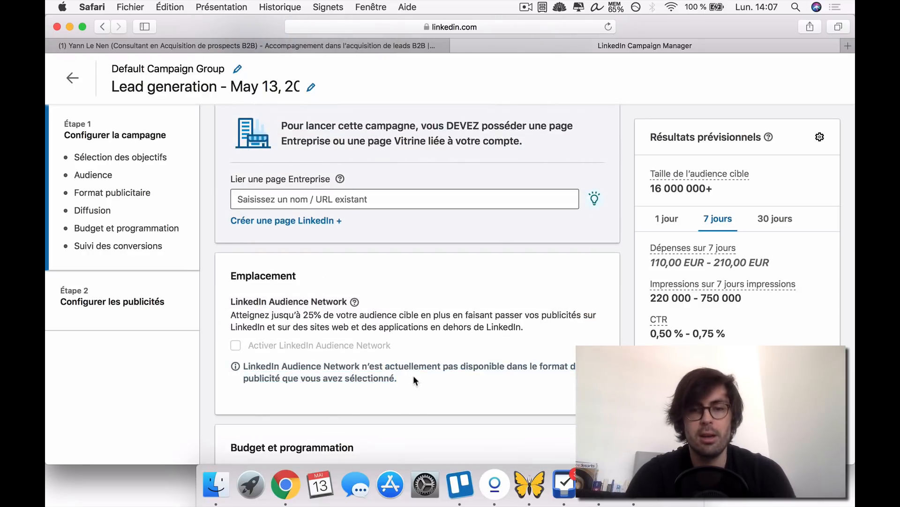
left_click_drag(414, 380, 245, 356)
left_click(244, 355)
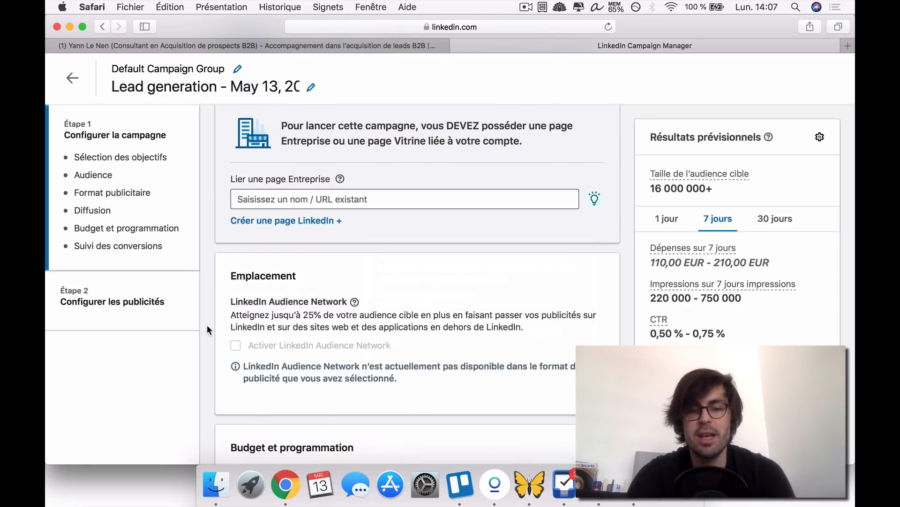
- View the budget type options under Budget et programmation and close them without changing the selection
scroll(207, 325, "down", 2)
scroll(211, 302, "down", 4)
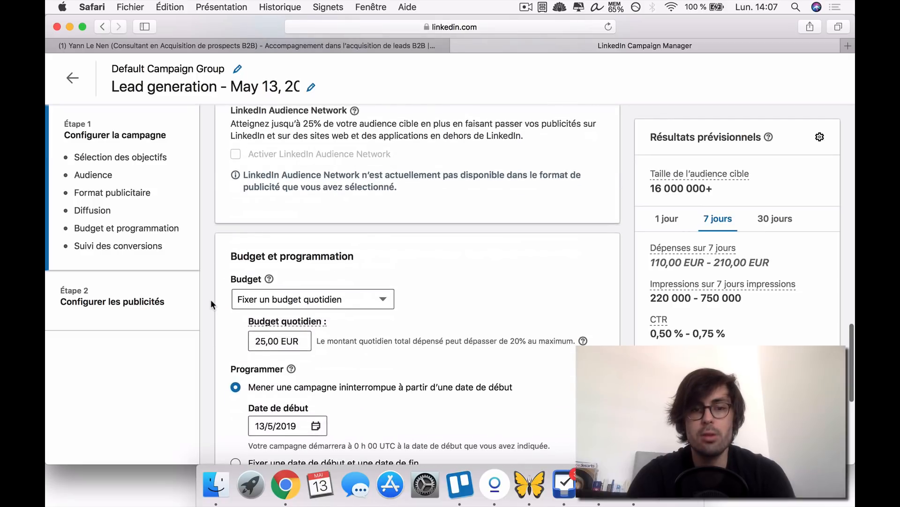
scroll(212, 305, "down", 1)
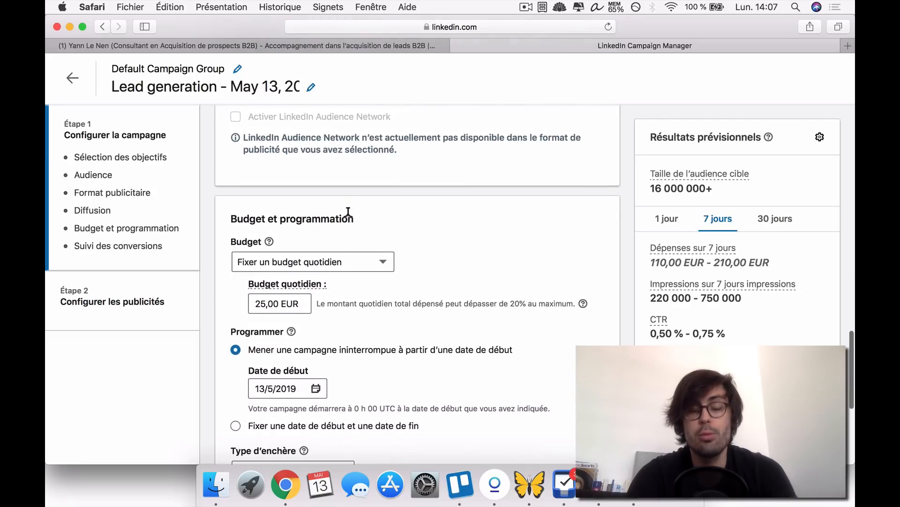
left_click(354, 266)
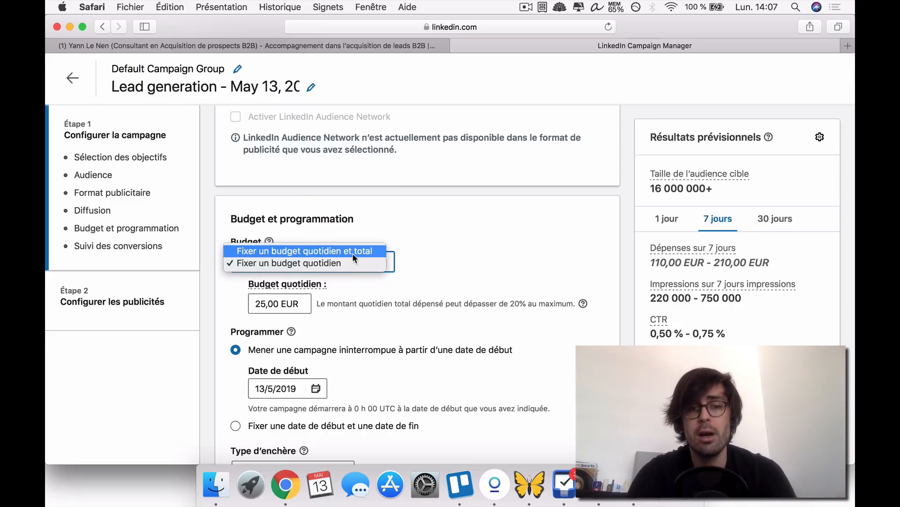
left_click(500, 258)
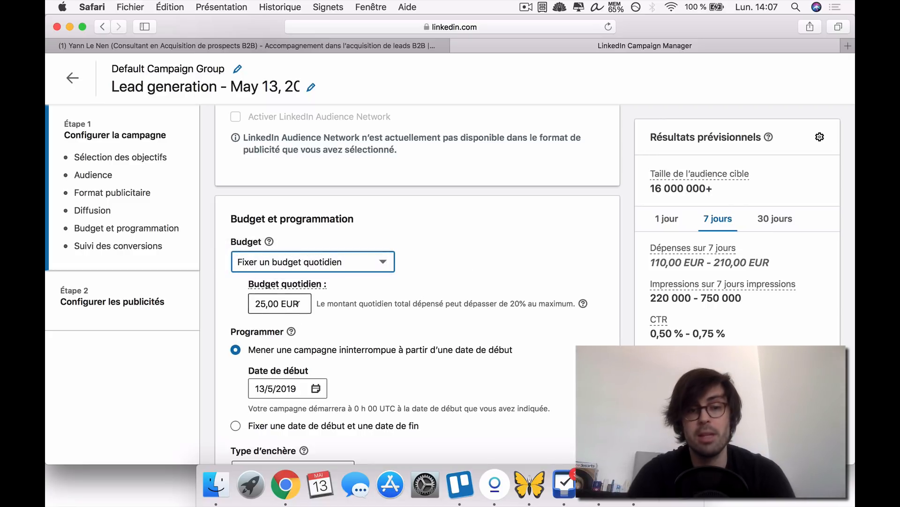
- Try the schedule with a start and end date, and switch back to running the campaign continuously from a start date
scroll(307, 296, "down", 3)
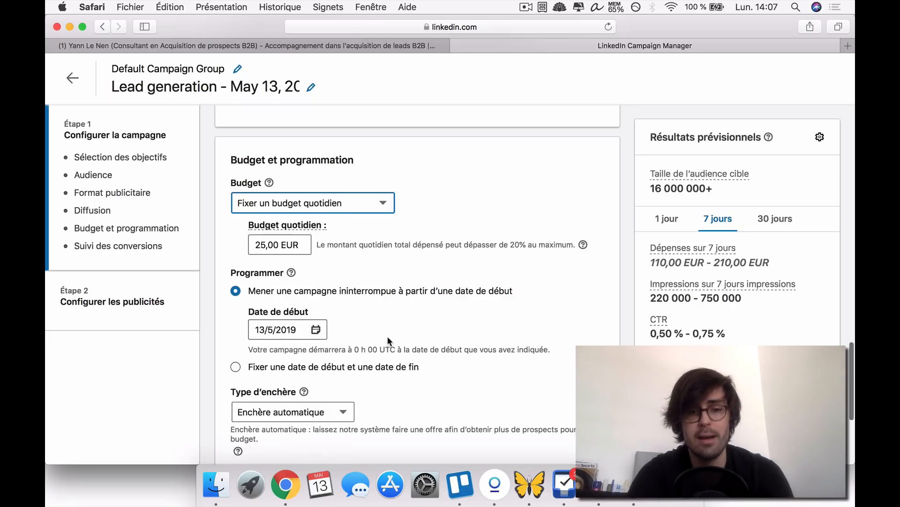
scroll(387, 336, "down", 2)
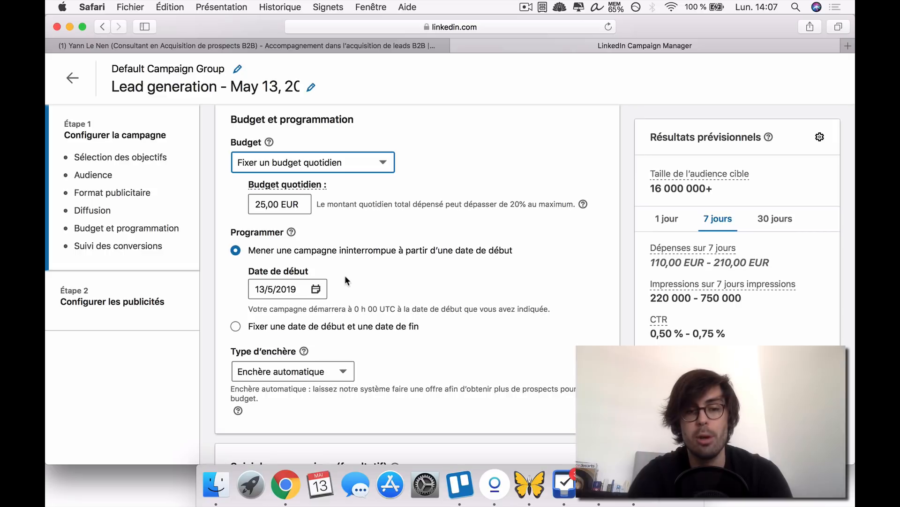
left_click(362, 328)
left_click(235, 250)
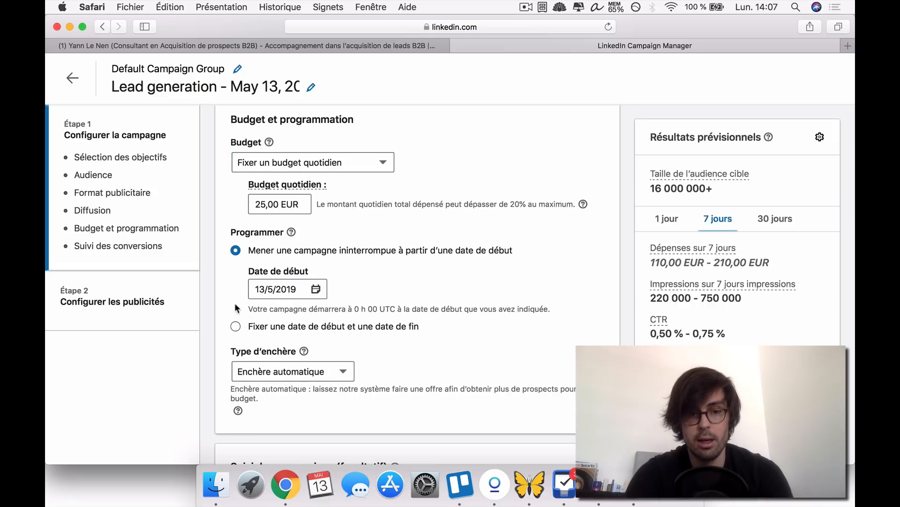
- View the bid type options under Type d'enchère and close them without changing the selection
scroll(216, 324, "down", 3)
mouse_move(305, 281)
left_click(274, 303)
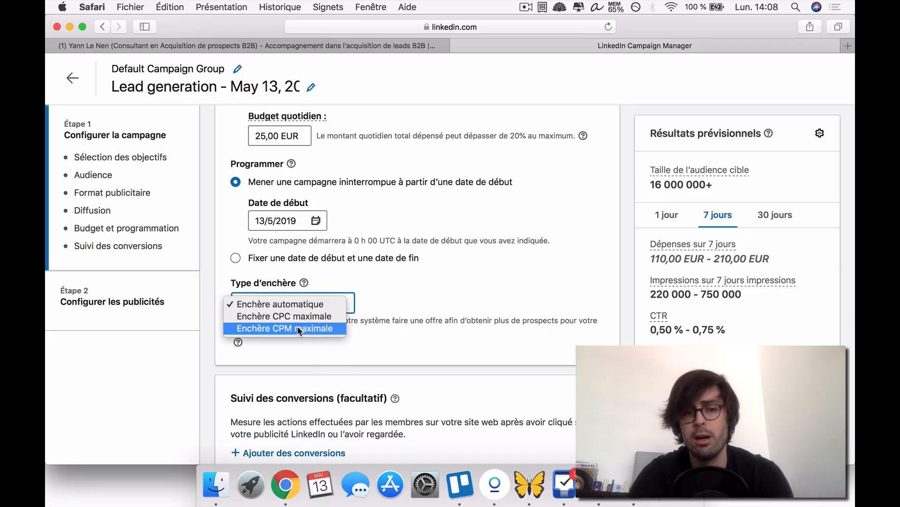
left_click(394, 308)
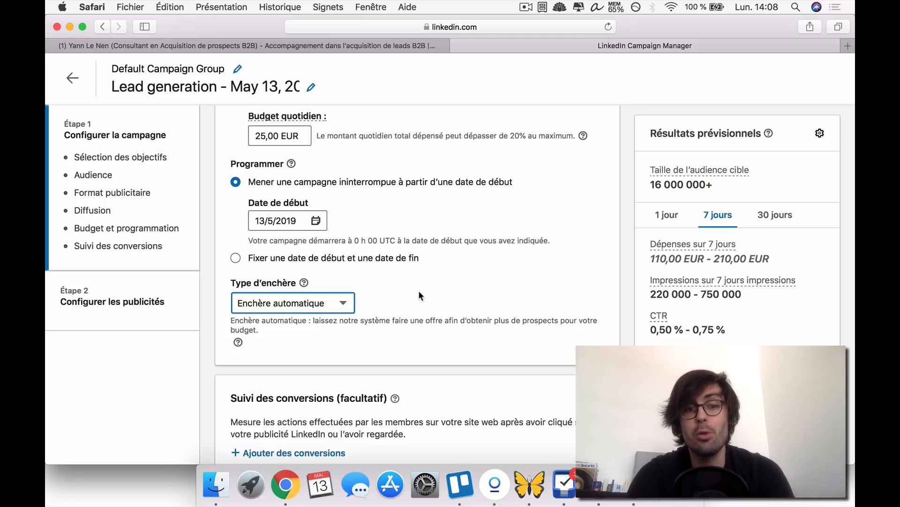
- Try the Enchère CPC maximale bid type, and switch back to Enchère automatique
left_click(327, 305)
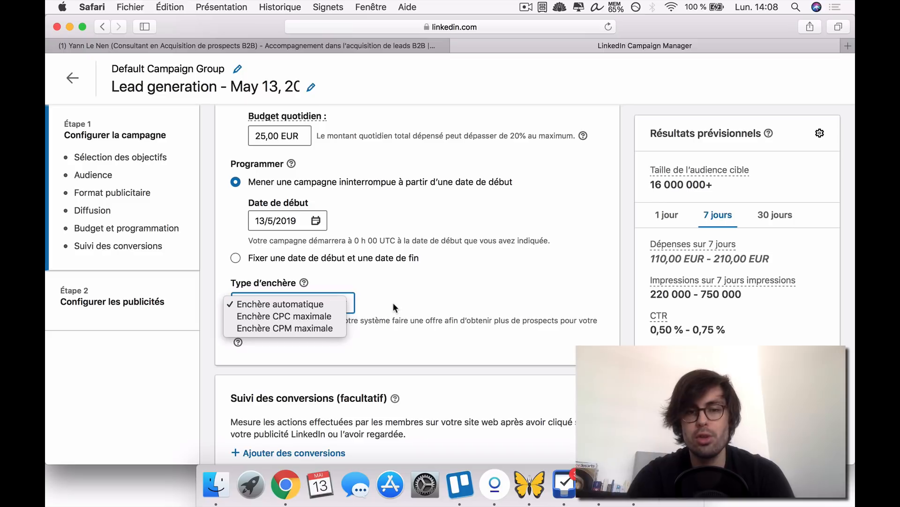
left_click(310, 316)
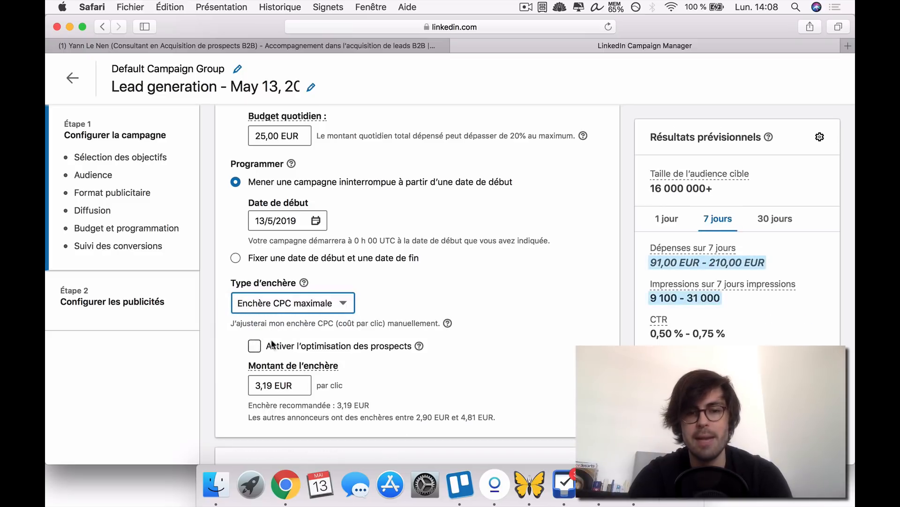
left_click(262, 304)
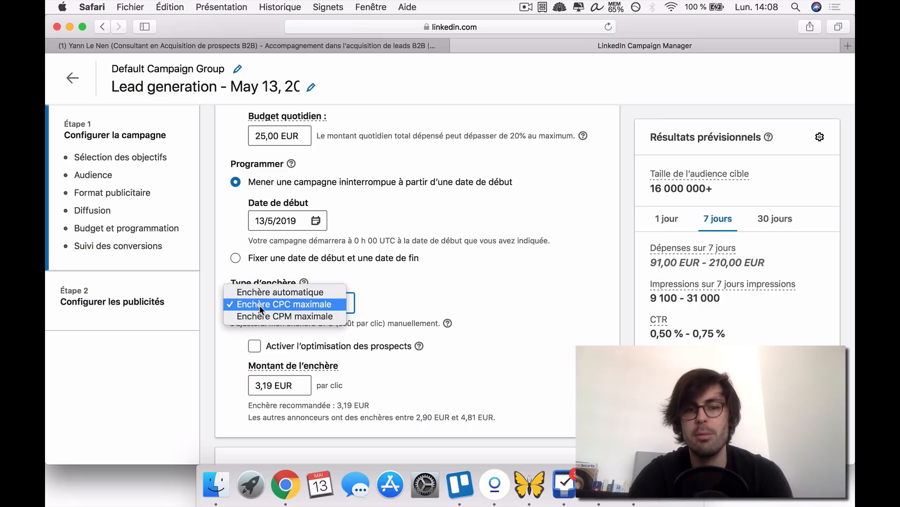
left_click(303, 293)
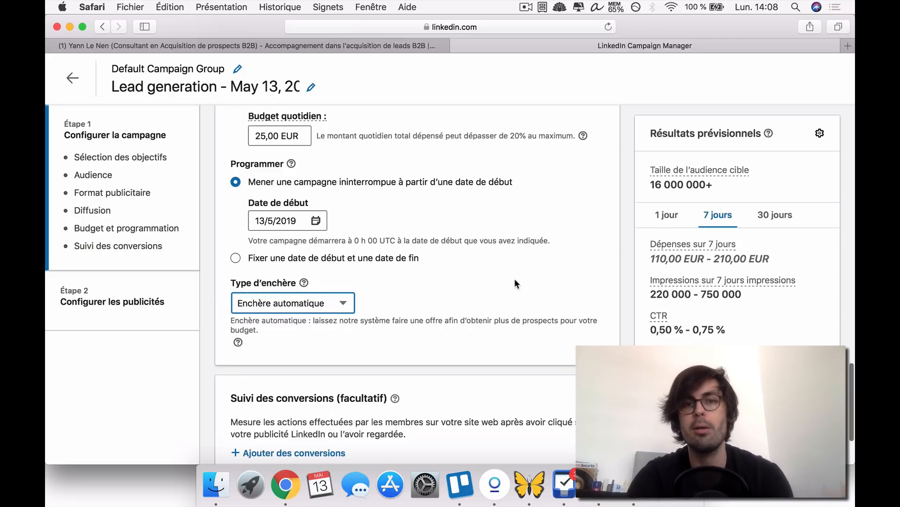
- Review the campaign setup sections, from objective and audience through ad format, placement, budget, bidding and optional conversion tracking
scroll(515, 283, "down", 3)
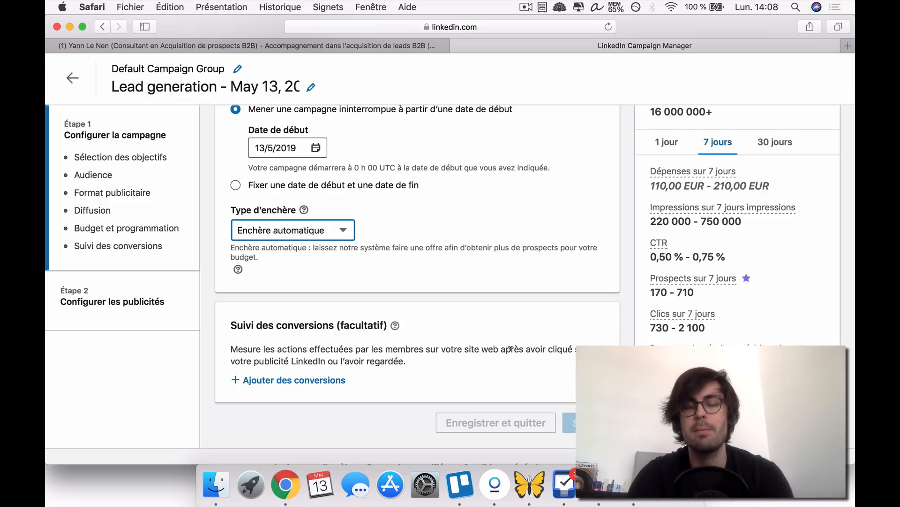
scroll(511, 344, "up", 20)
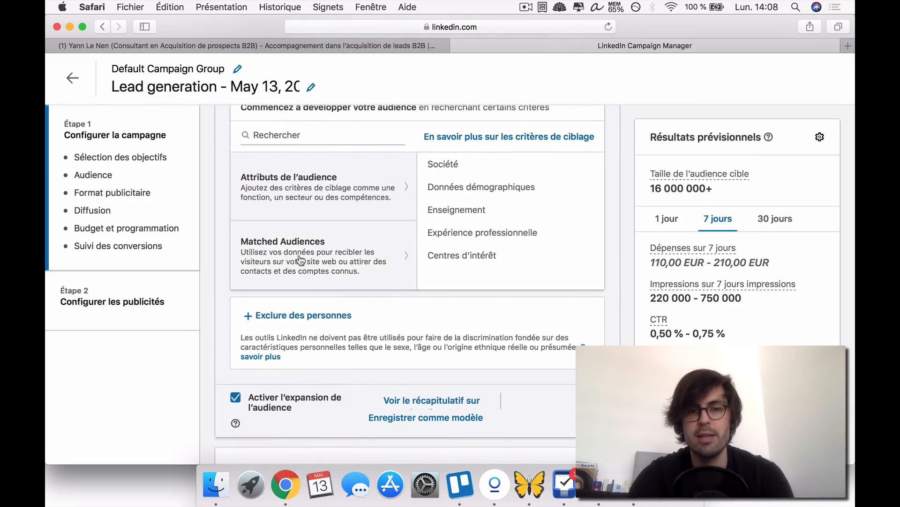
scroll(432, 375, "down", 20)
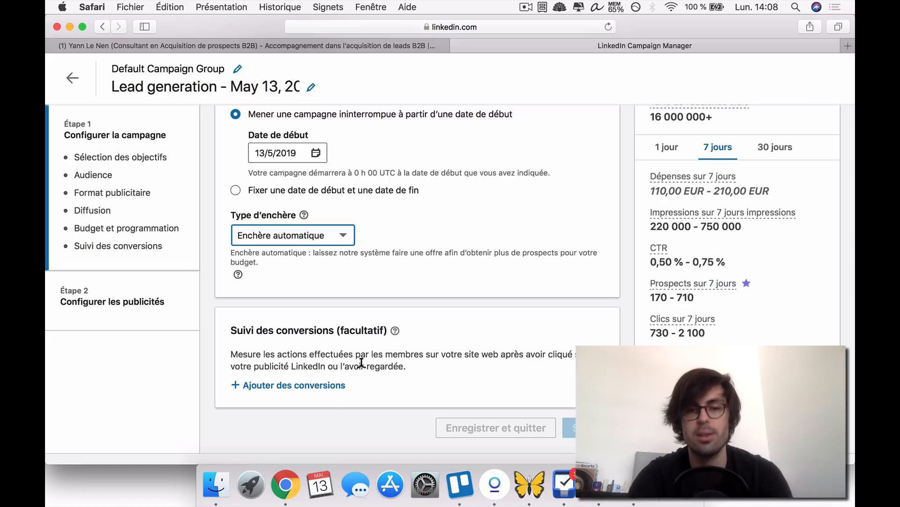
scroll(452, 327, "up", 3)
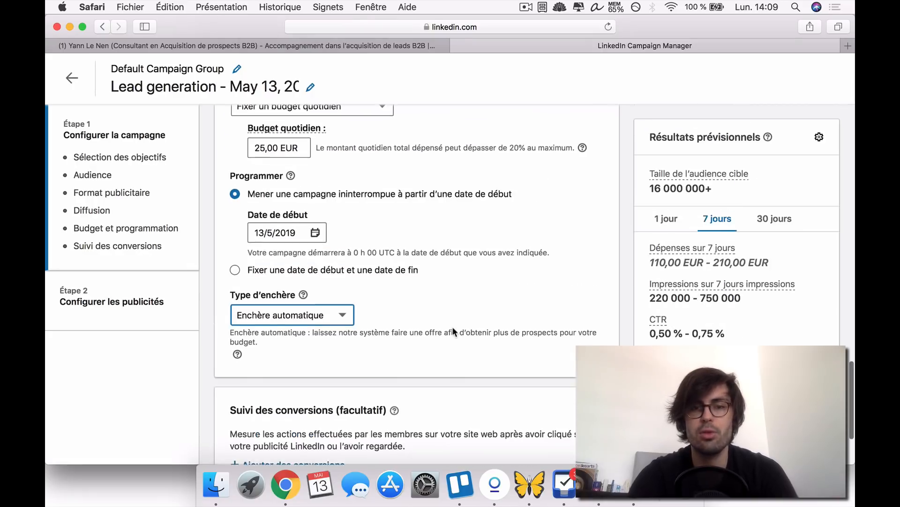
scroll(451, 324, "up", 10)
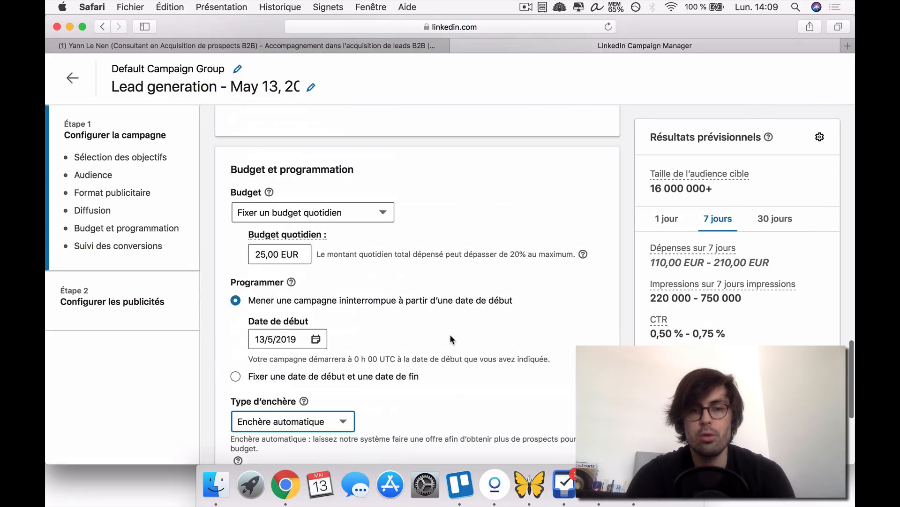
scroll(450, 336, "up", 6)
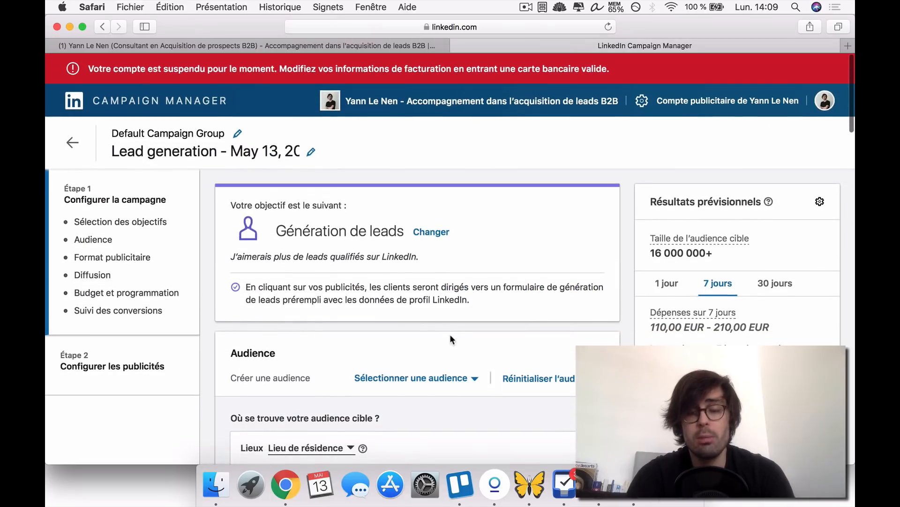
scroll(450, 335, "down", 15)
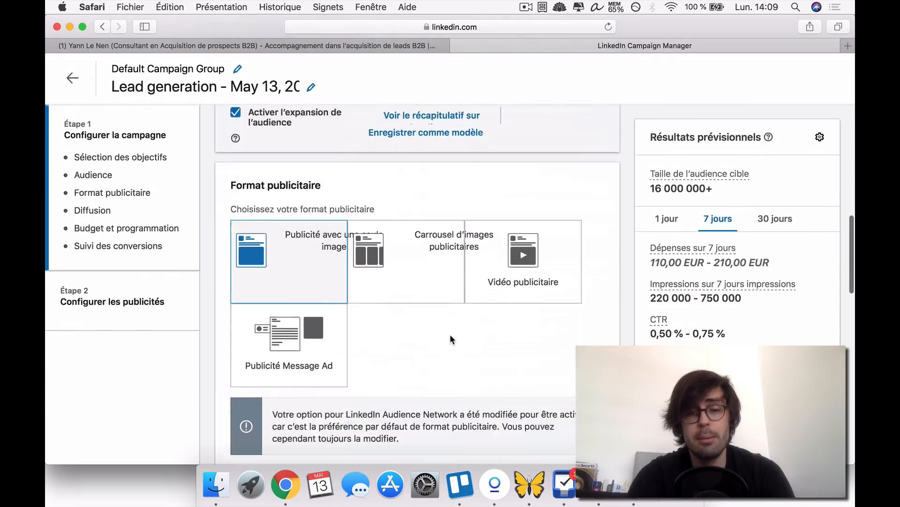
scroll(449, 334, "down", 1)
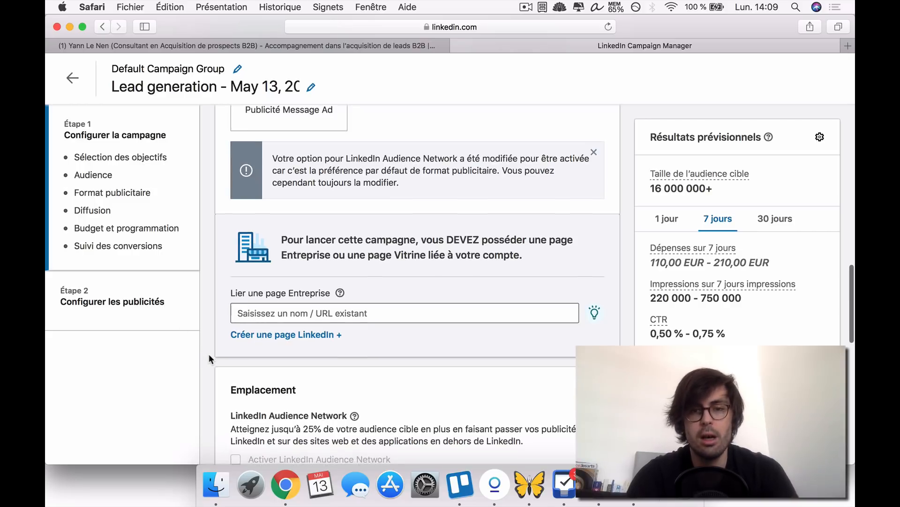
scroll(209, 354, "down", 5)
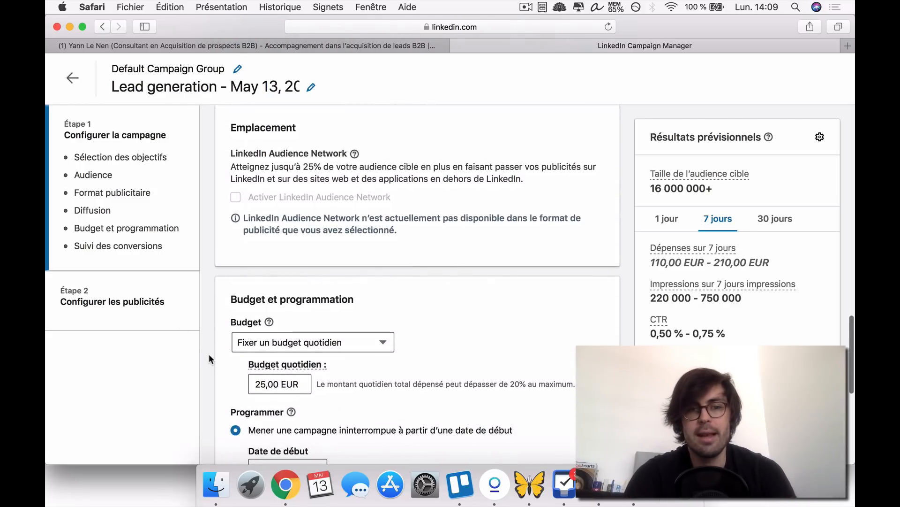
scroll(213, 339, "up", 15)
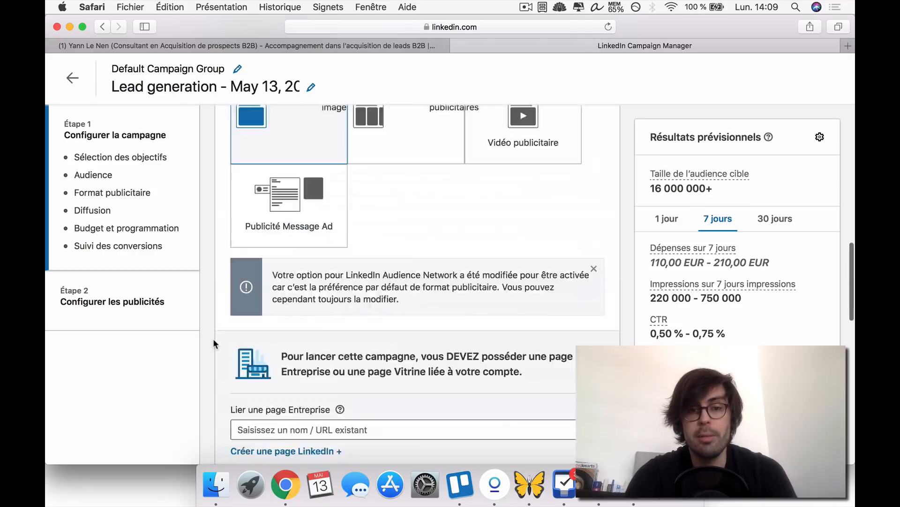
scroll(213, 338, "down", 6)
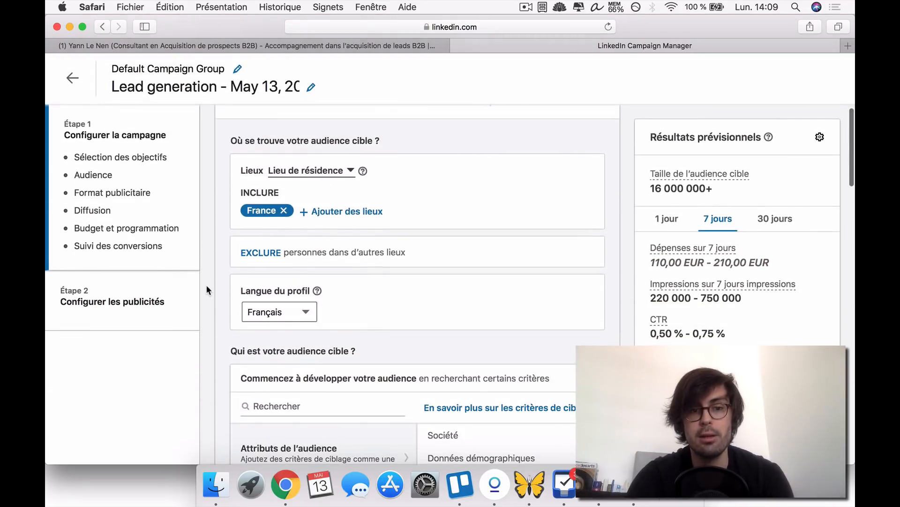
scroll(215, 311, "down", 5)
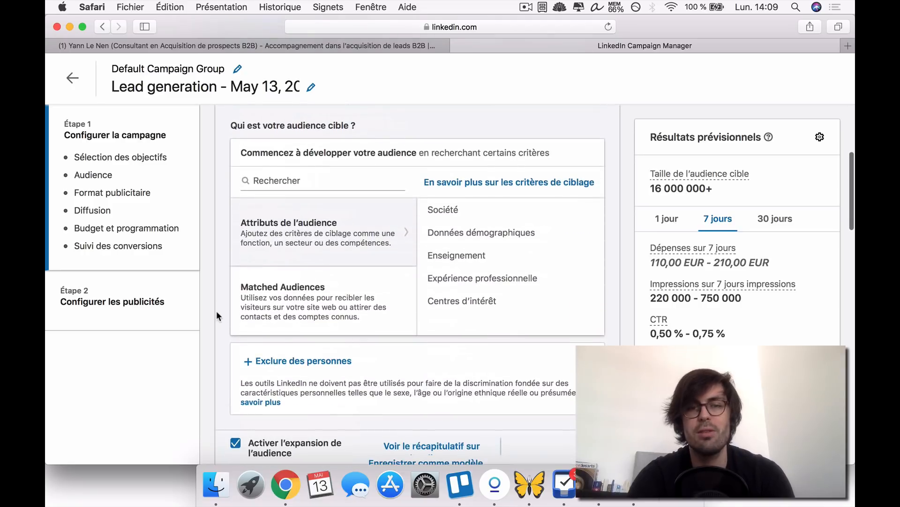
- Try to open the Étape 2 stage, Configurer les publicités
scroll(216, 311, "down", 10)
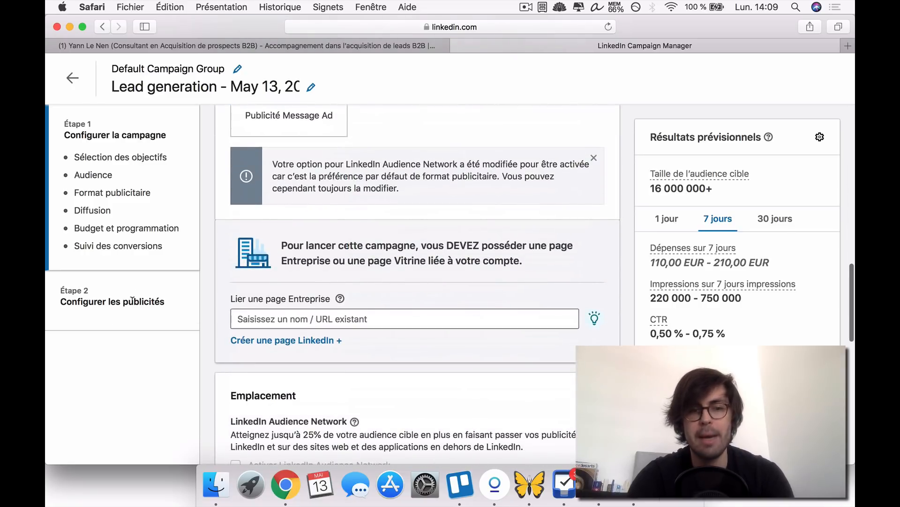
double_click(133, 297)
left_click(133, 295)
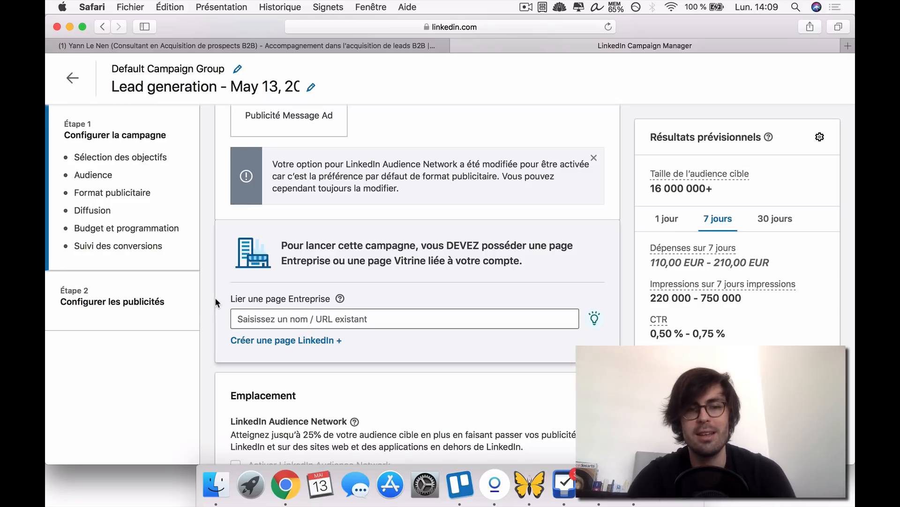
- Examine the conversion tracking, bidding, schedule, budget, placement and company page sections, ending at the campaign objective
scroll(217, 302, "down", 15)
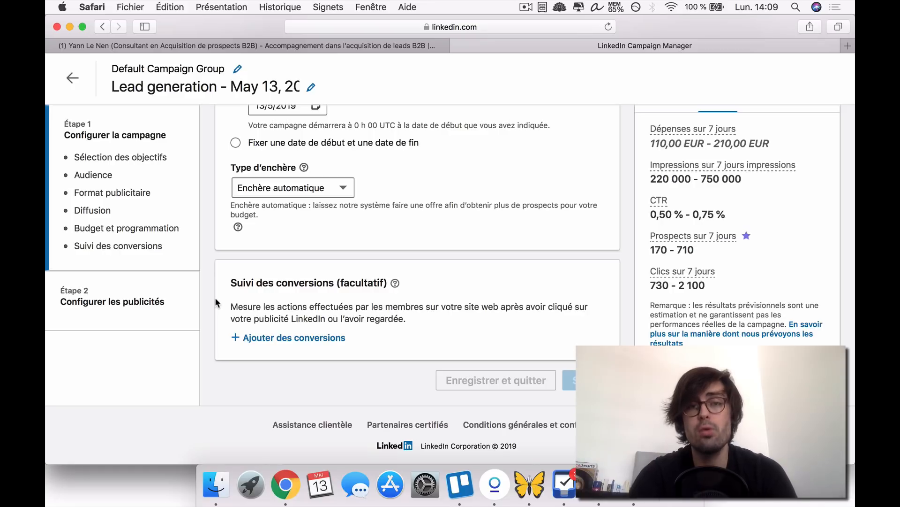
scroll(217, 302, "up", 5)
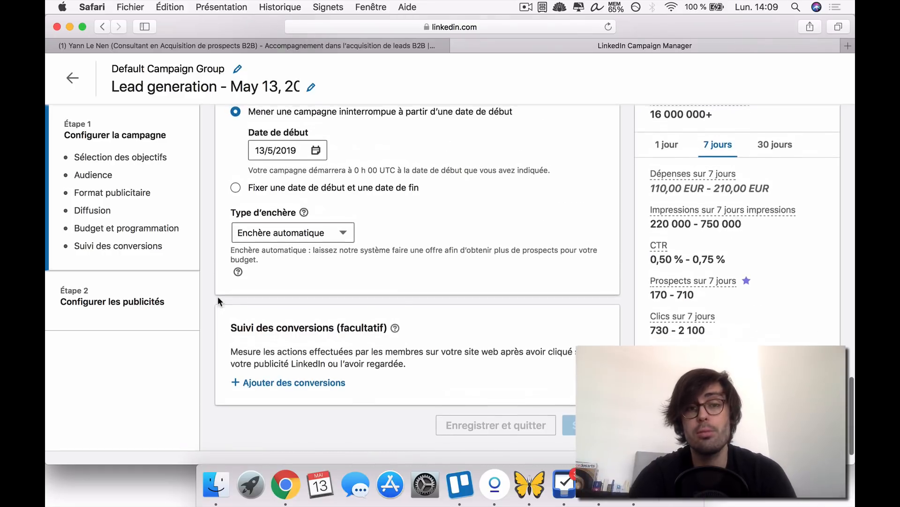
scroll(218, 301, "down", 1)
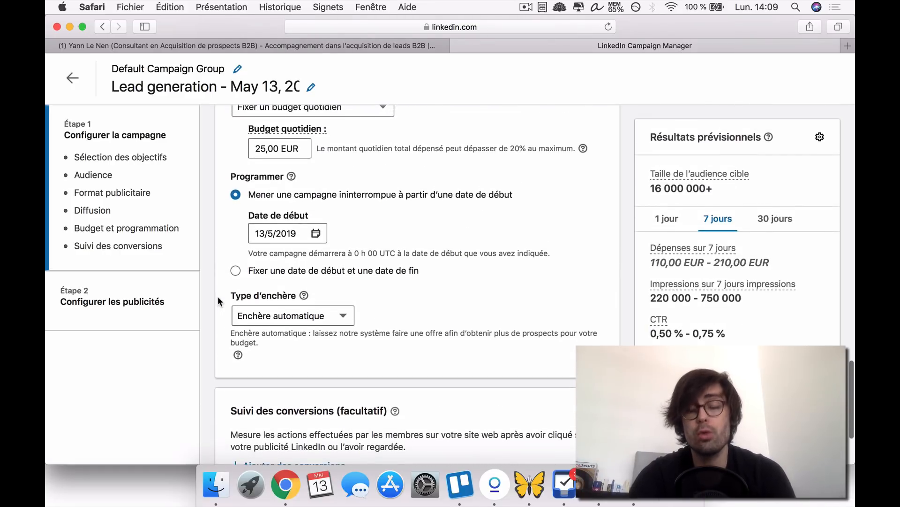
scroll(217, 301, "up", 5)
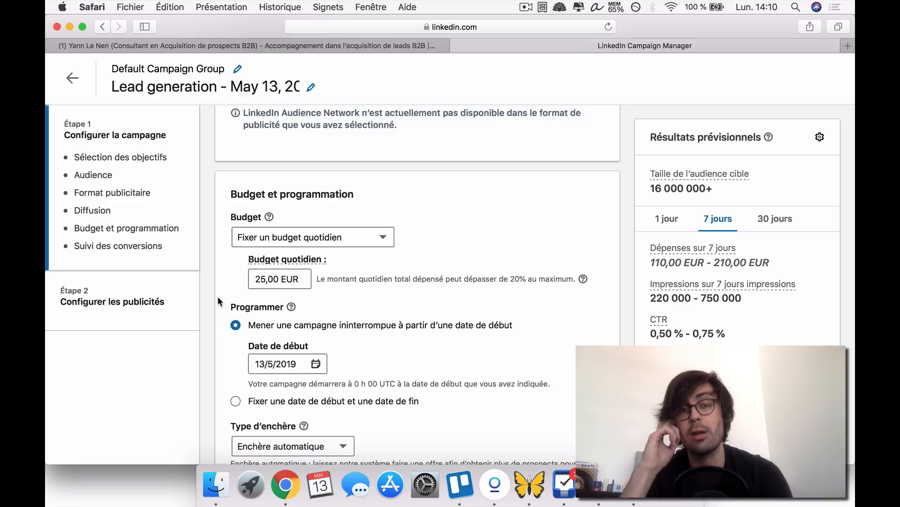
scroll(219, 301, "up", 4)
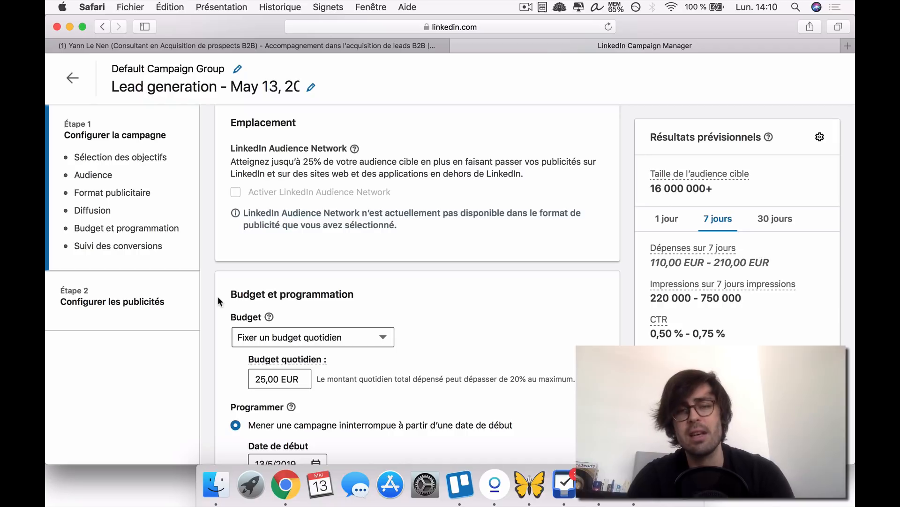
scroll(218, 301, "up", 1)
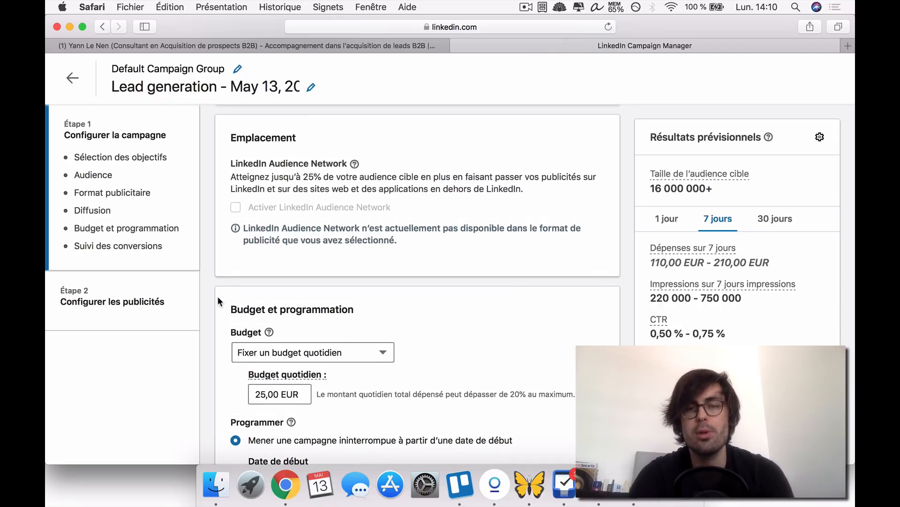
scroll(219, 300, "up", 15)
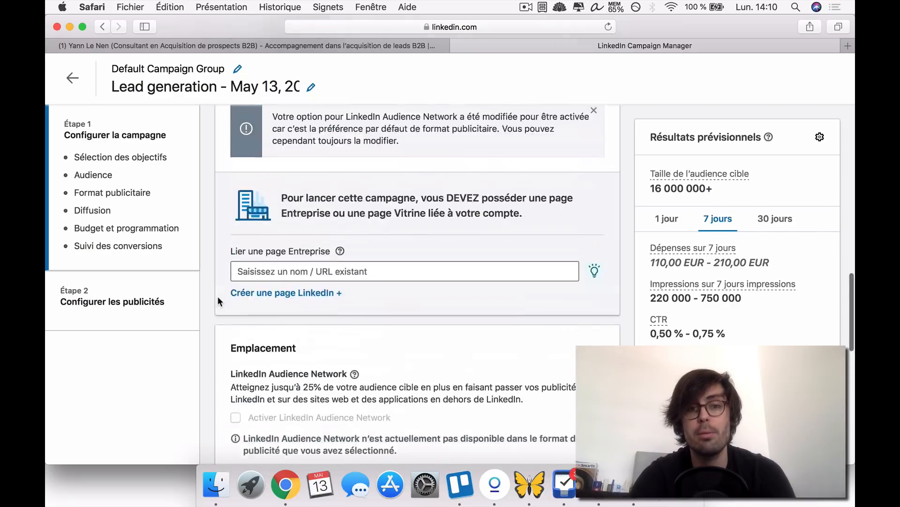
scroll(218, 301, "up", 8)
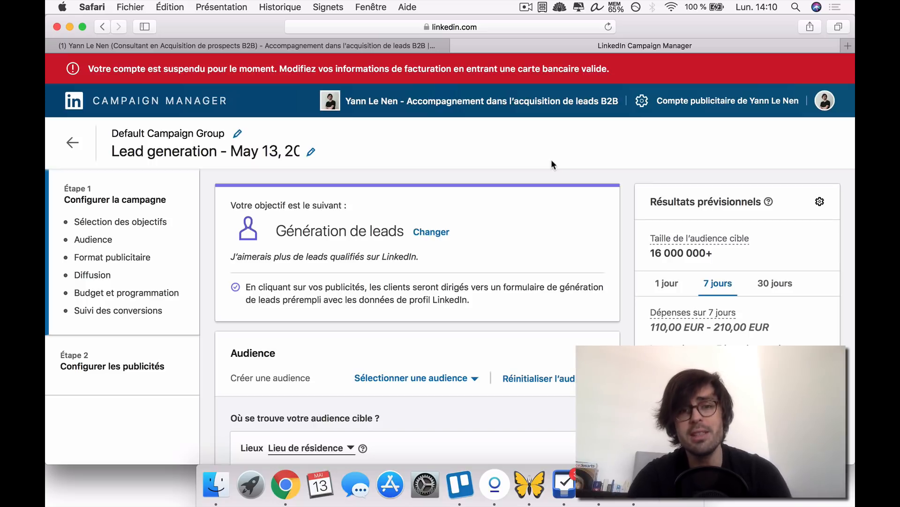
- Examine the Génération de leads objective and the audience's location, profile language, targeting criteria and exclusion settings
scroll(623, 254, "down", 5)
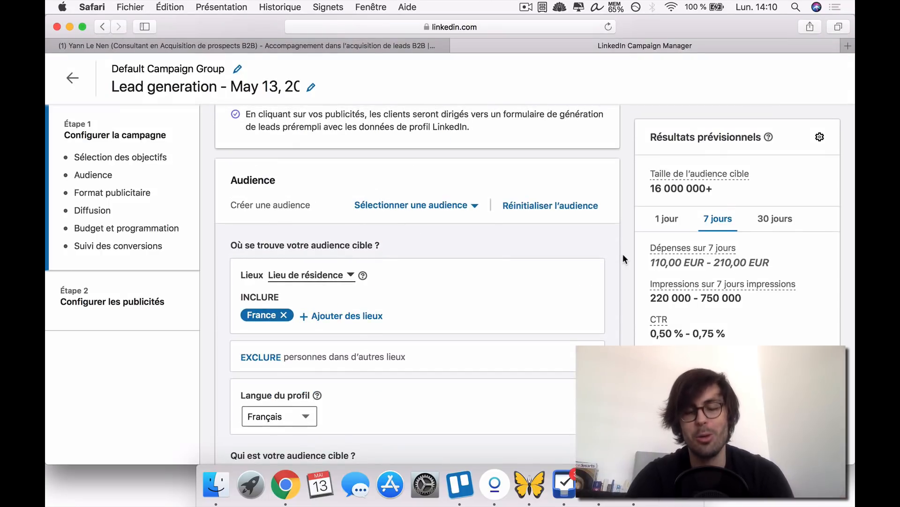
scroll(622, 254, "down", 1)
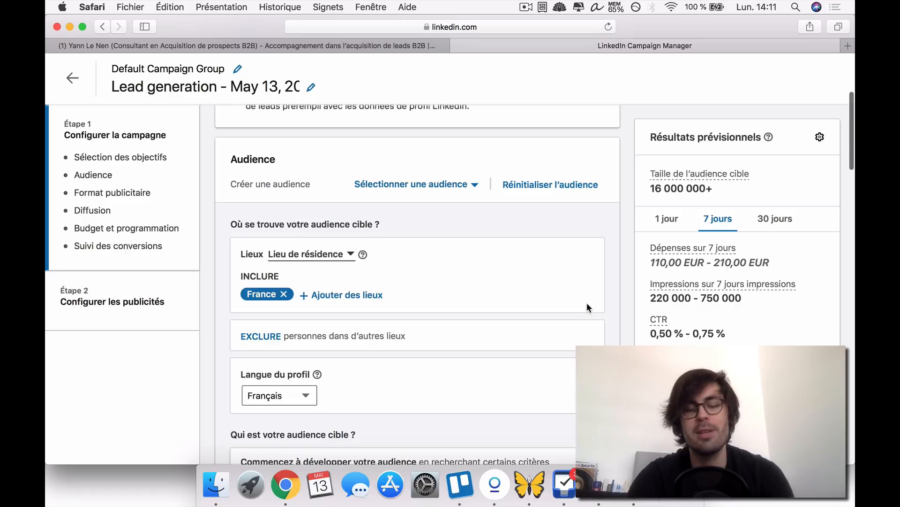
scroll(587, 305, "down", 3)
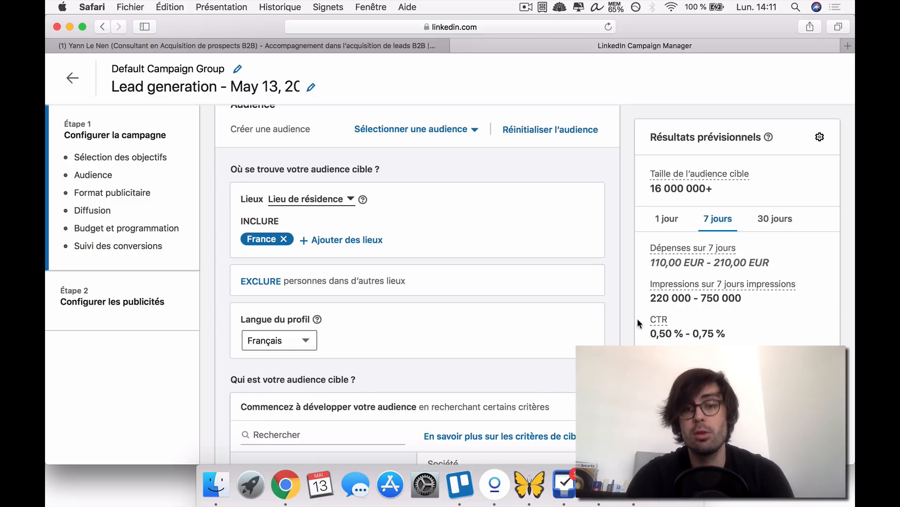
scroll(609, 312, "down", 1)
scroll(616, 319, "up", 5)
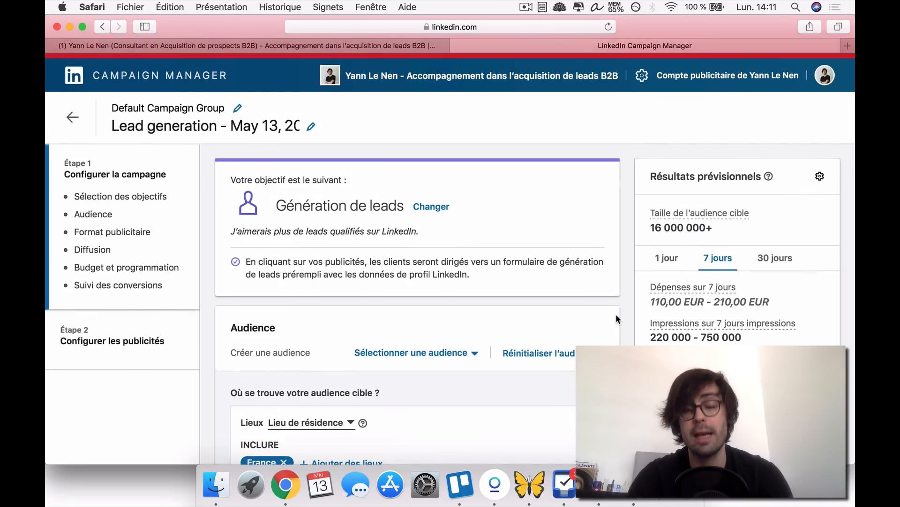
scroll(616, 317, "up", 1)
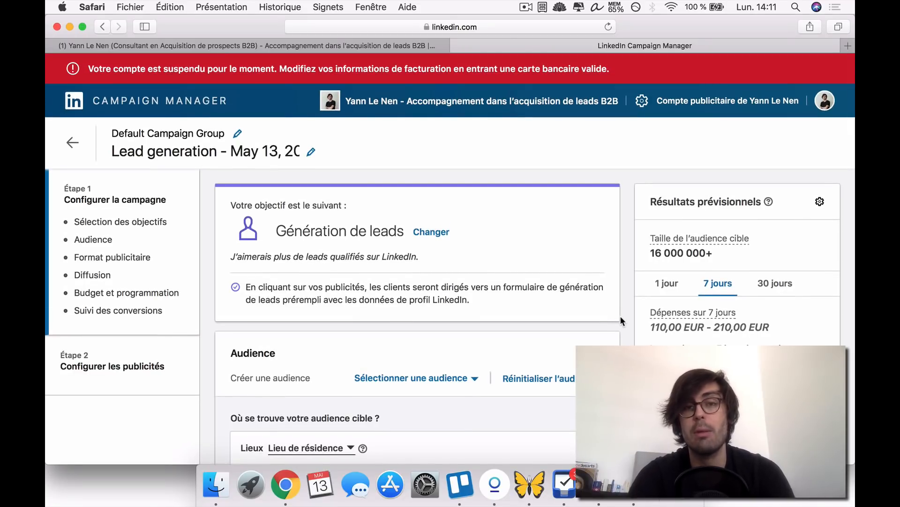
scroll(620, 321, "down", 10)
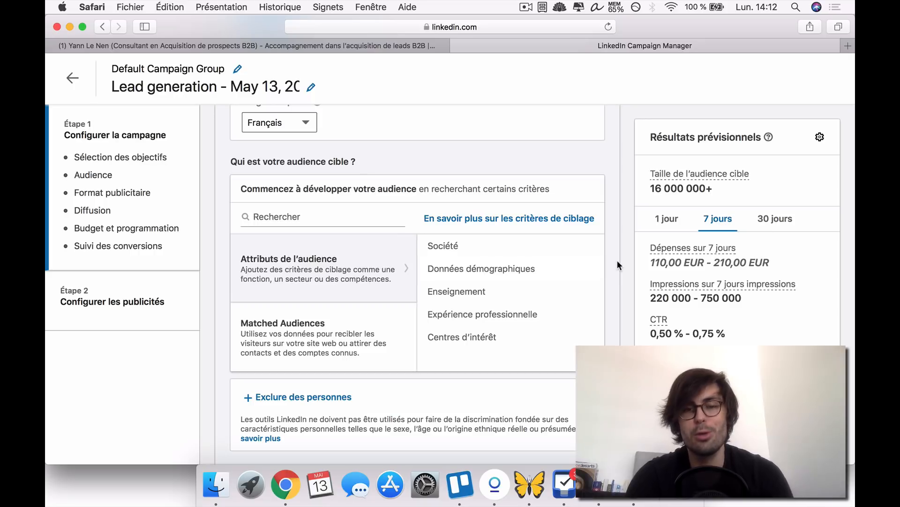
scroll(617, 260, "down", 6)
scroll(617, 260, "up", 5)
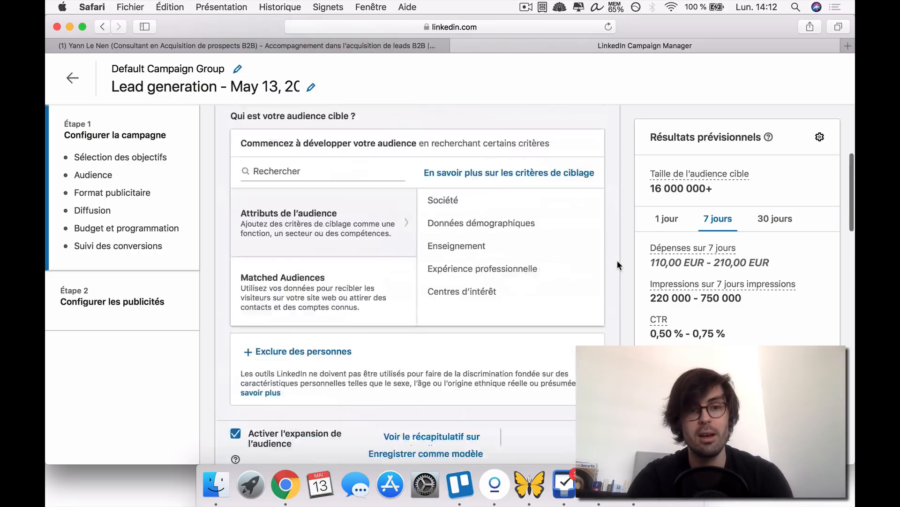
scroll(617, 260, "up", 10)
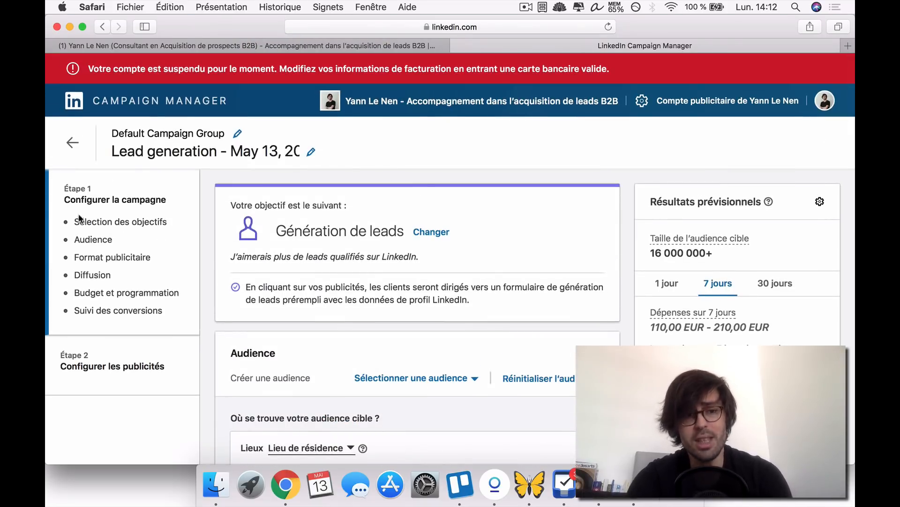